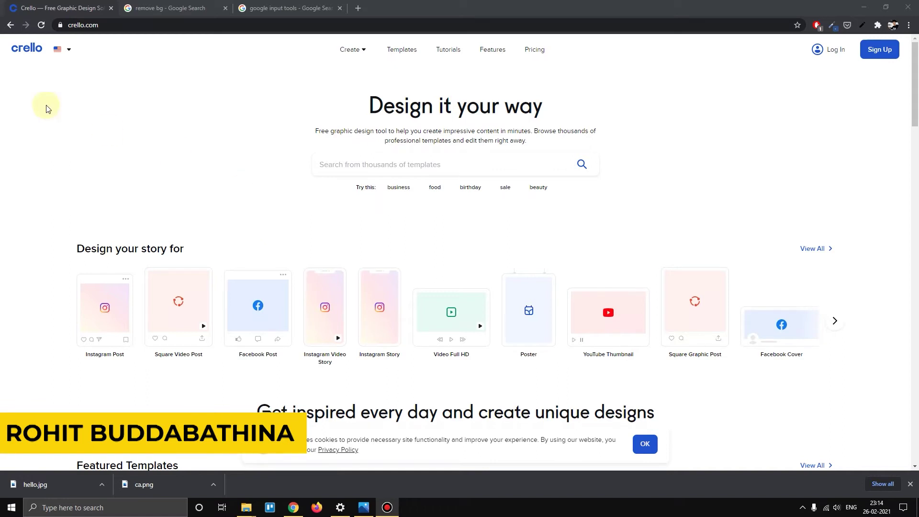
# - On crello.com, go to the Log In page from the top-right link
pyautogui.click(76, 25)
pyautogui.click(115, 111)
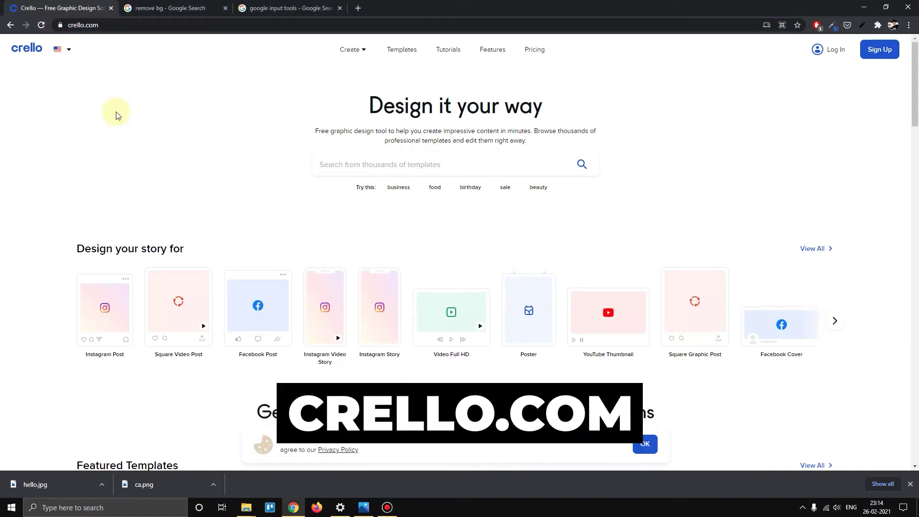
pyautogui.click(76, 24)
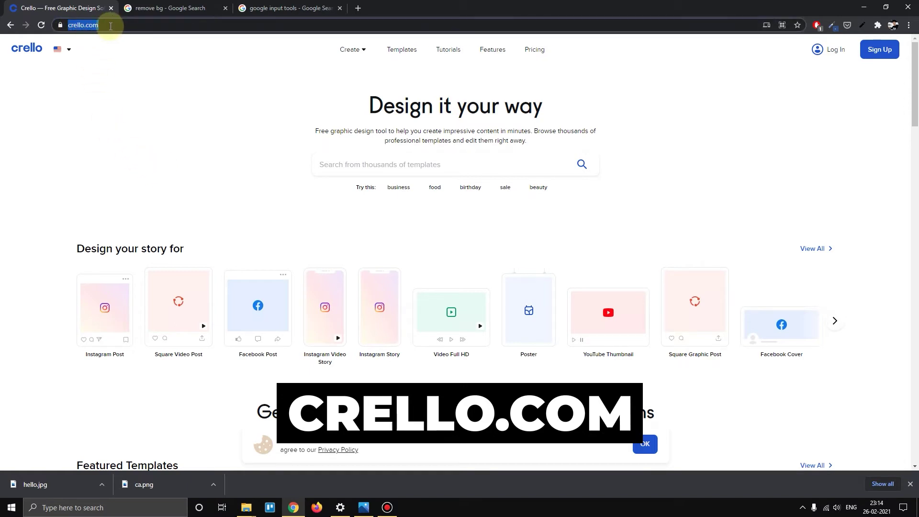
pyautogui.click(134, 139)
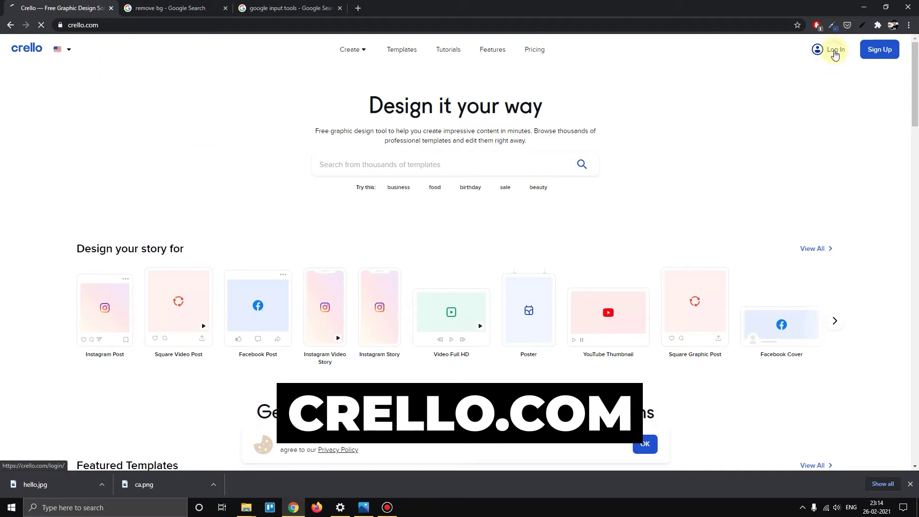
pyautogui.click(835, 51)
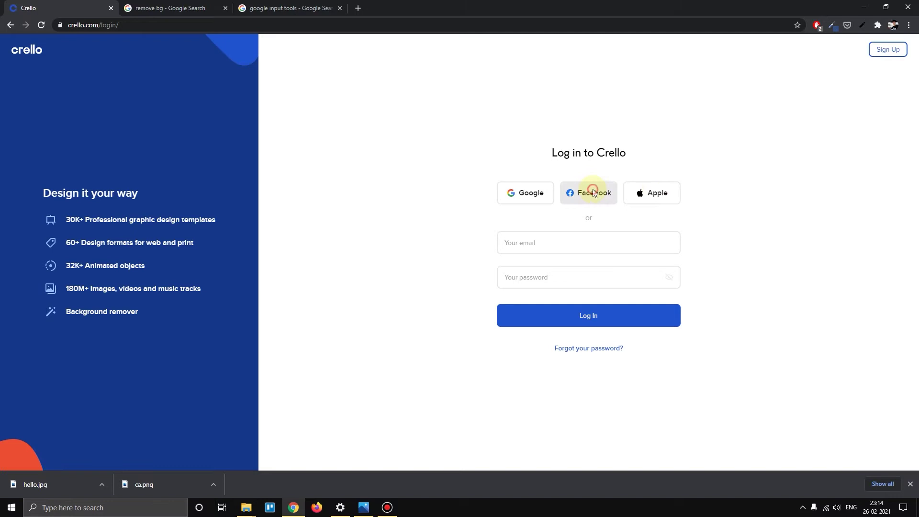
# - Sign in with Facebook, search 'Youtube' and open the YouTube Thumbnail templates
pyautogui.click(593, 191)
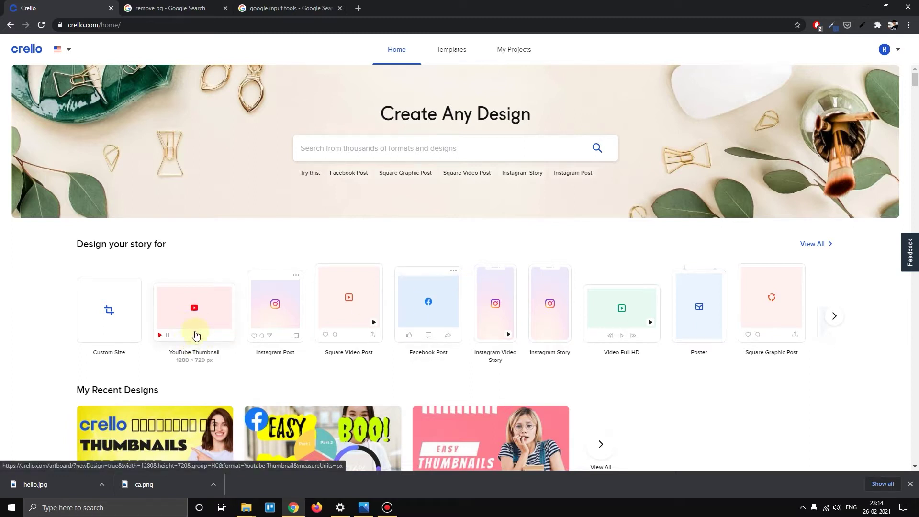
pyautogui.click(392, 149)
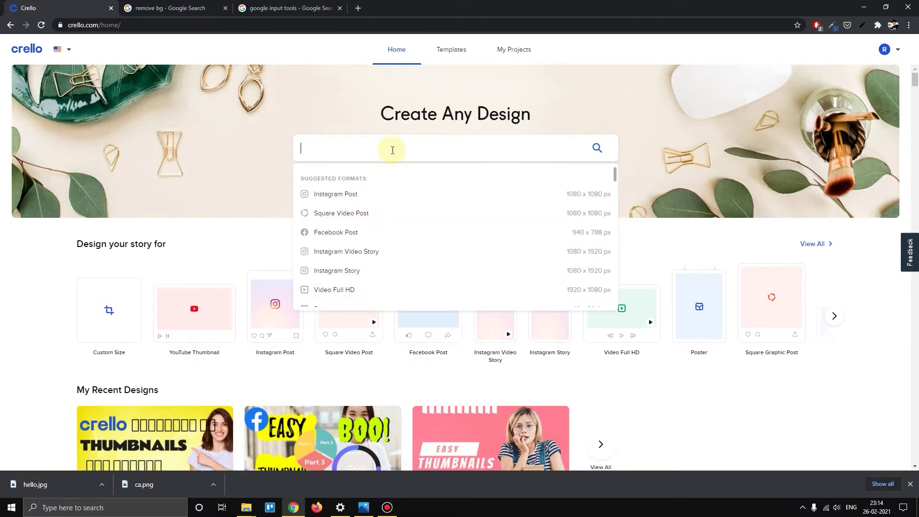
pyautogui.write('Youtube')
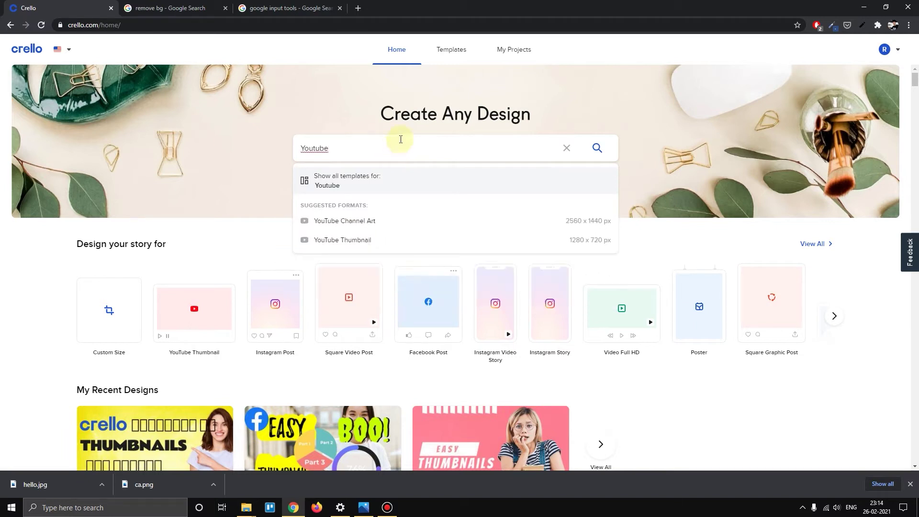
pyautogui.click(355, 242)
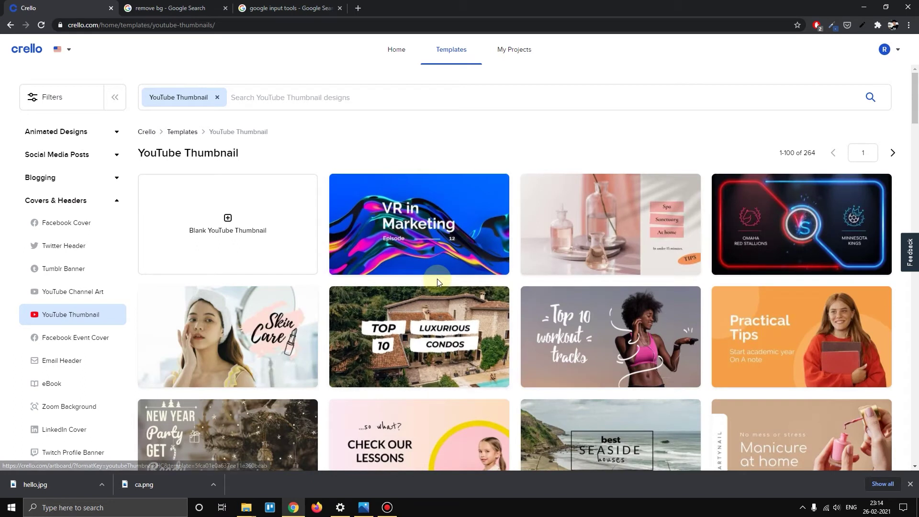
pyautogui.scroll(-4, 437, 280)
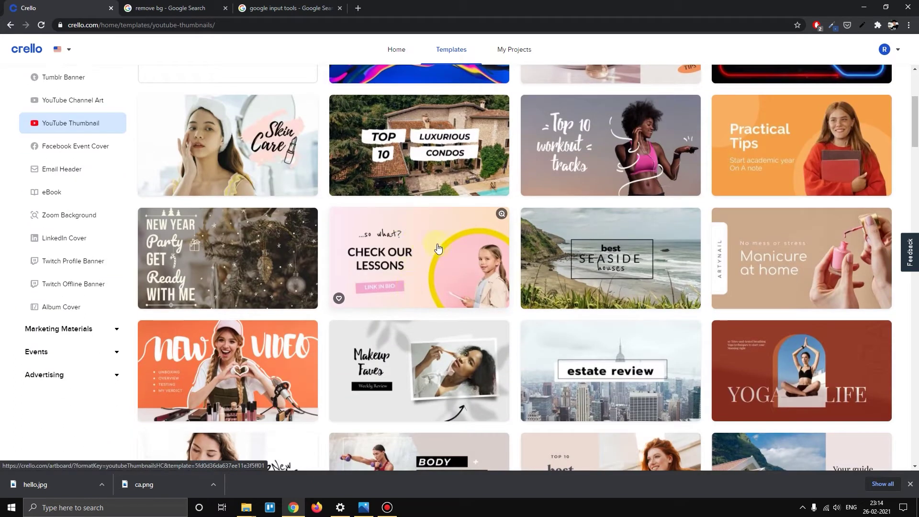
# - Start a new design from the best Seaside houses template
pyautogui.click(628, 253)
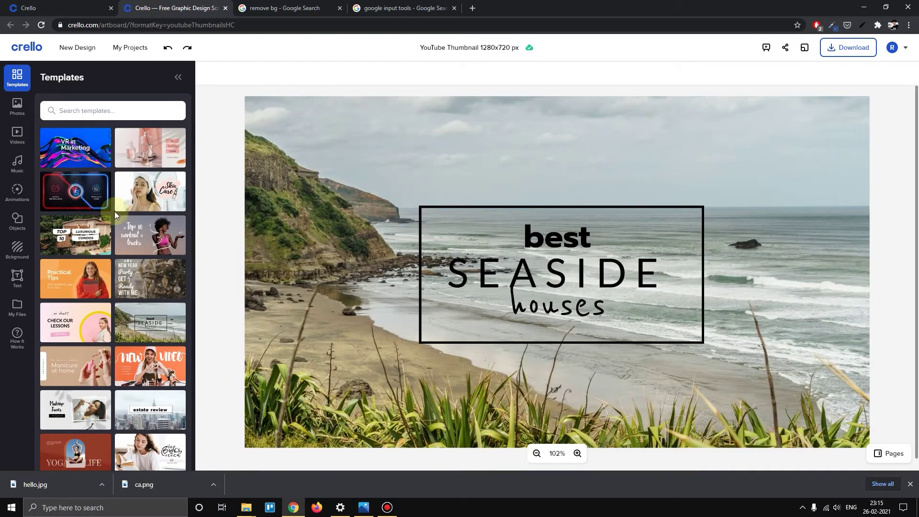
pyautogui.scroll(-8, 115, 215)
pyautogui.scroll(10, 115, 216)
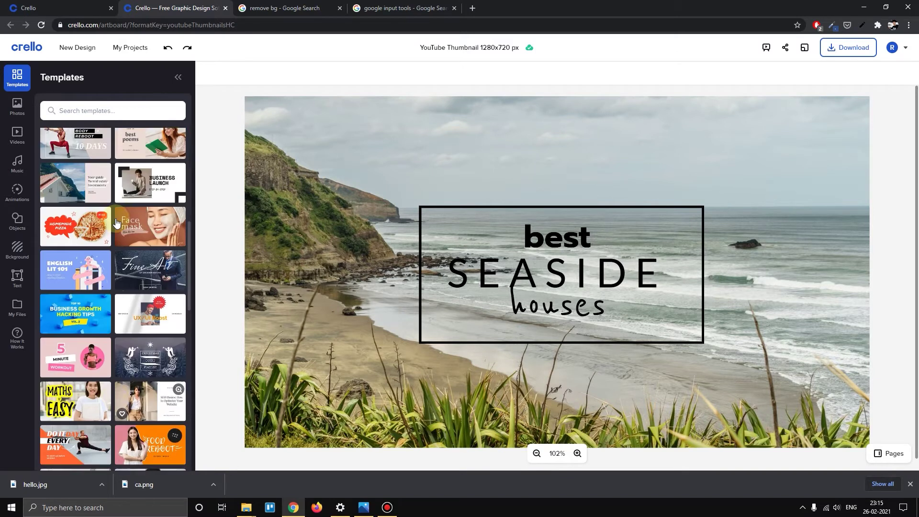
# - Switch to the VR in Marketing template and shift its headline slightly left and up
pyautogui.click(82, 158)
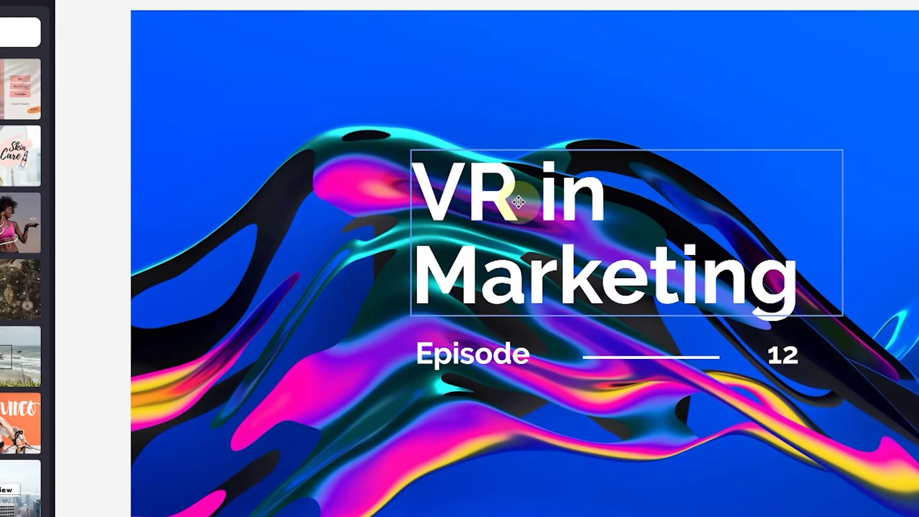
pyautogui.moveTo(518, 221); pyautogui.dragTo(413, 194)
pyautogui.moveTo(389, 158); pyautogui.dragTo(304, 191)
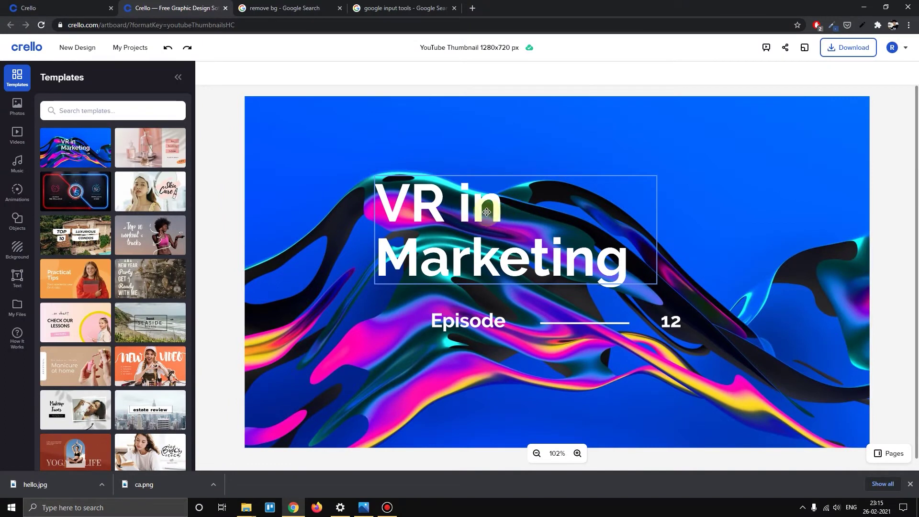
pyautogui.moveTo(425, 204); pyautogui.dragTo(439, 199)
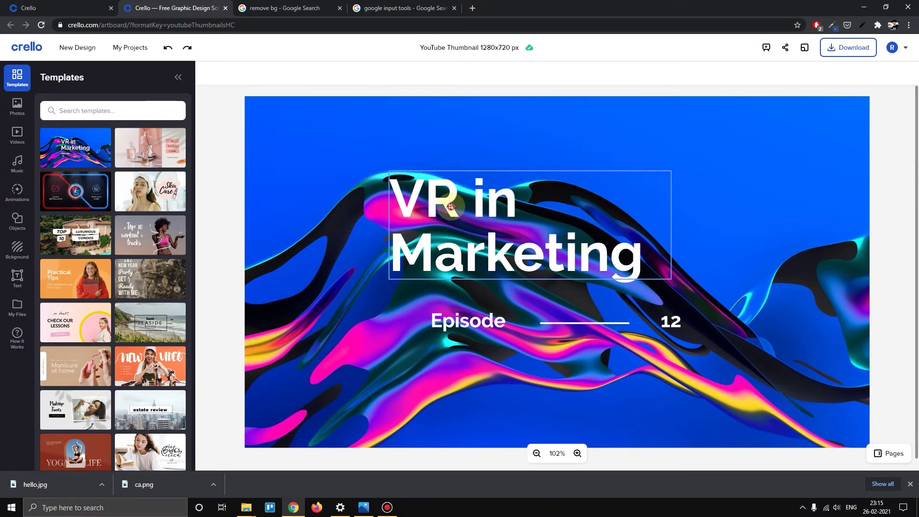
pyautogui.click(451, 206)
# - Replace the headline text with 'hello' and narrow its text box
pyautogui.click(467, 207)
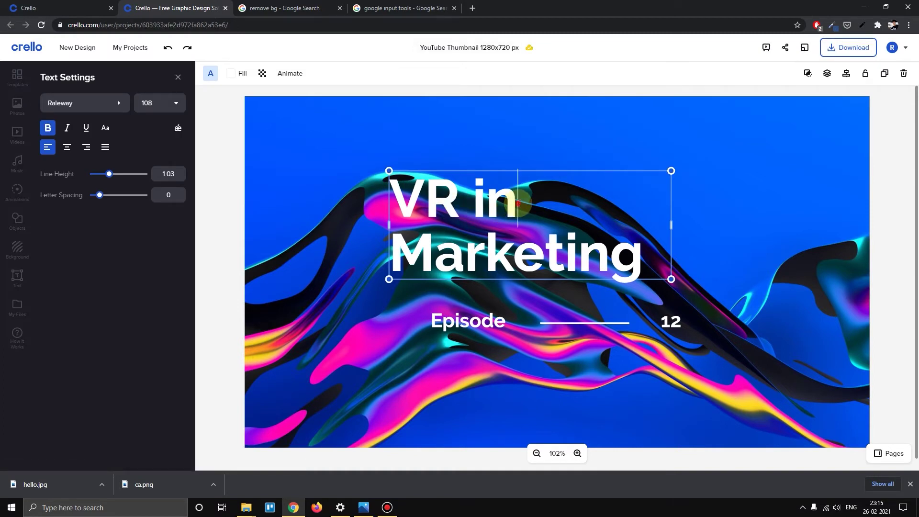
pyautogui.moveTo(400, 243); pyautogui.dragTo(401, 199)
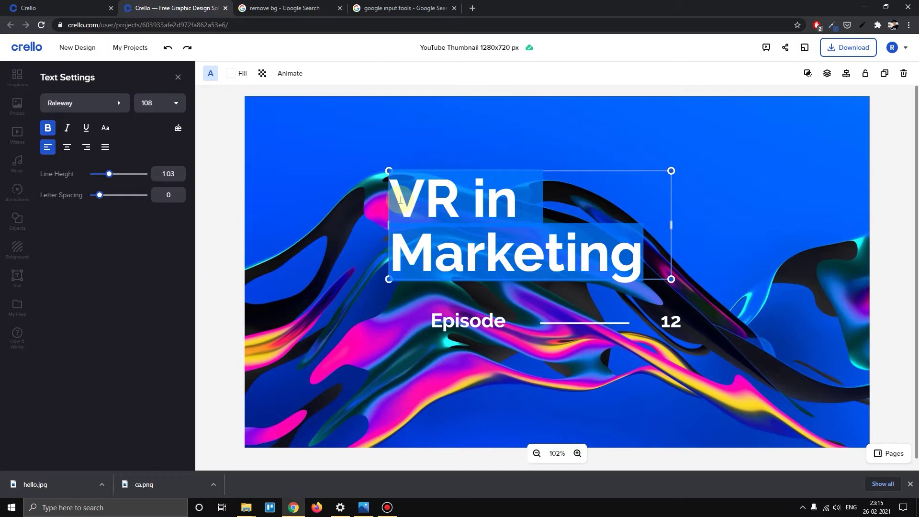
pyautogui.write('hello')
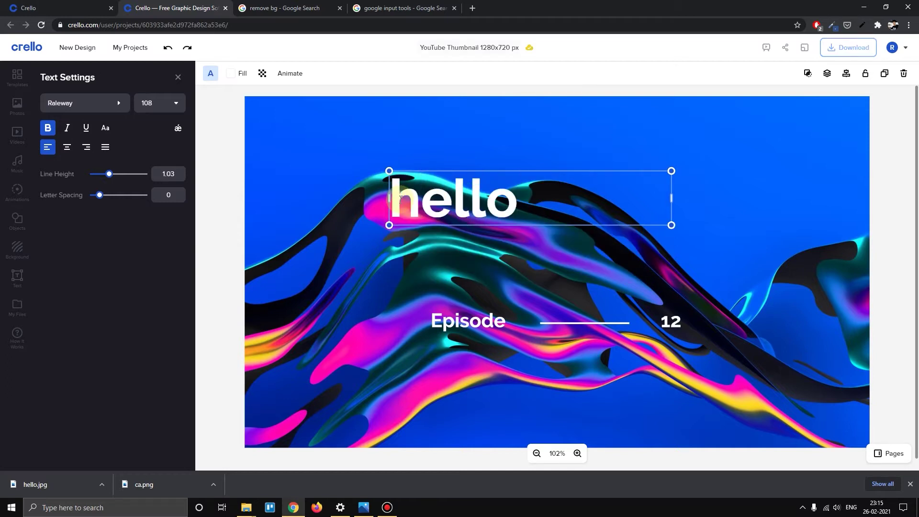
pyautogui.click(393, 235)
pyautogui.click(436, 211)
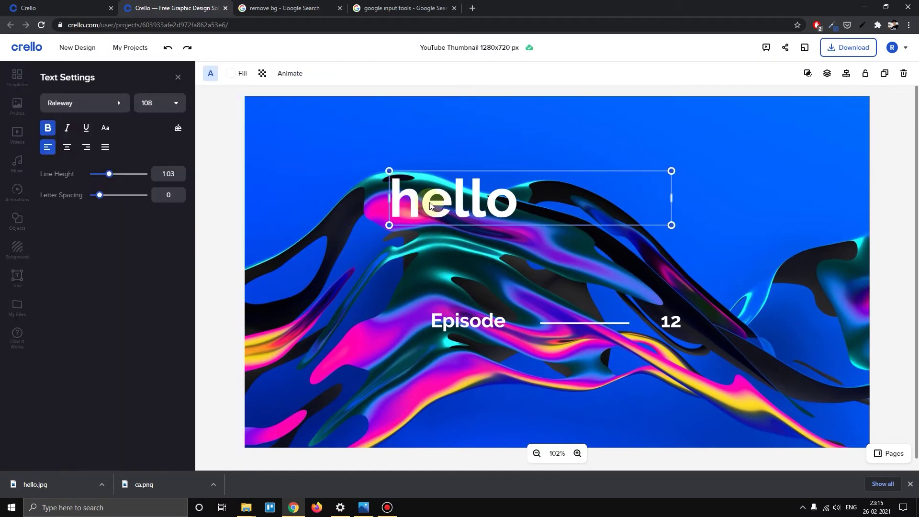
pyautogui.moveTo(672, 199); pyautogui.dragTo(526, 201)
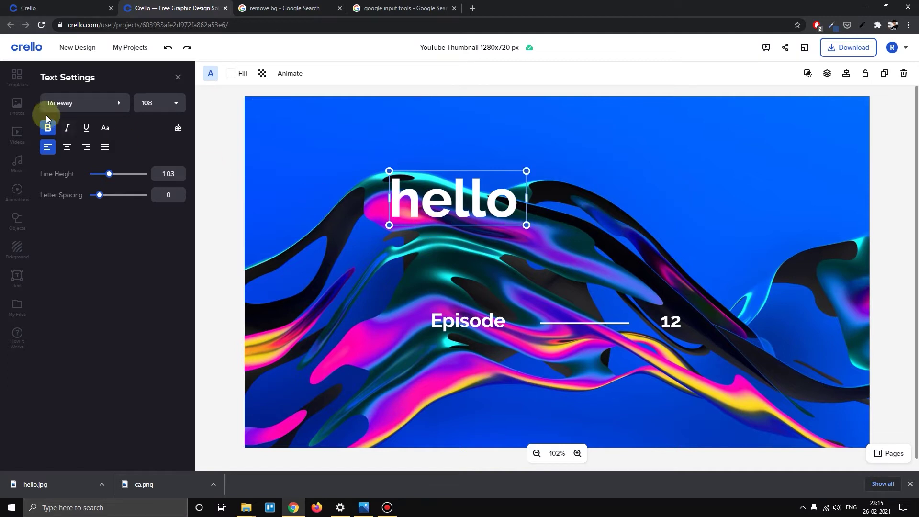
# - Try italic, underline and alignment options on 'hello', ending left-aligned
pyautogui.click(66, 130)
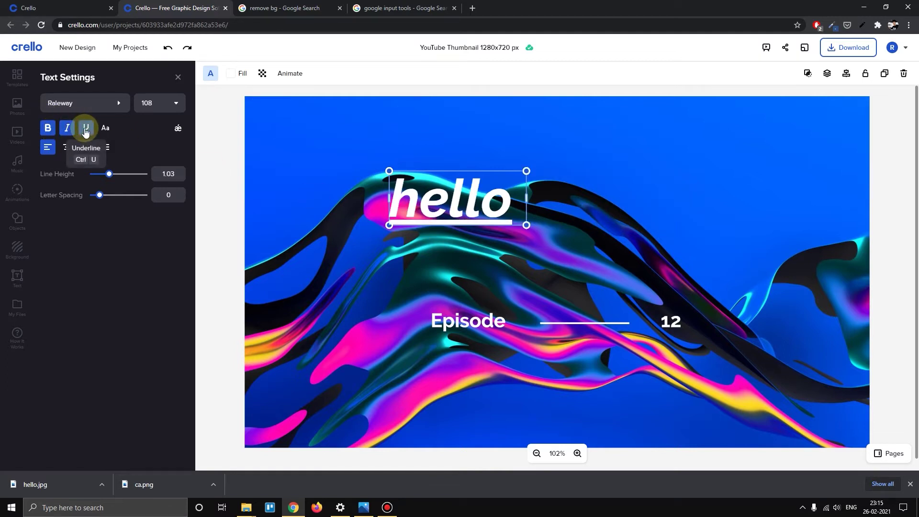
pyautogui.click(86, 130)
pyautogui.click(66, 147)
pyautogui.click(88, 147)
pyautogui.click(49, 148)
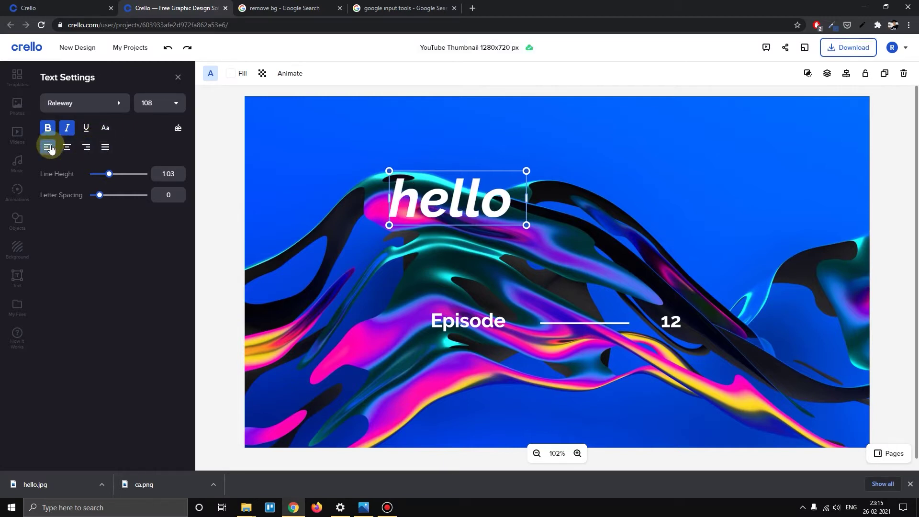
pyautogui.moveTo(114, 176); pyautogui.dragTo(115, 175)
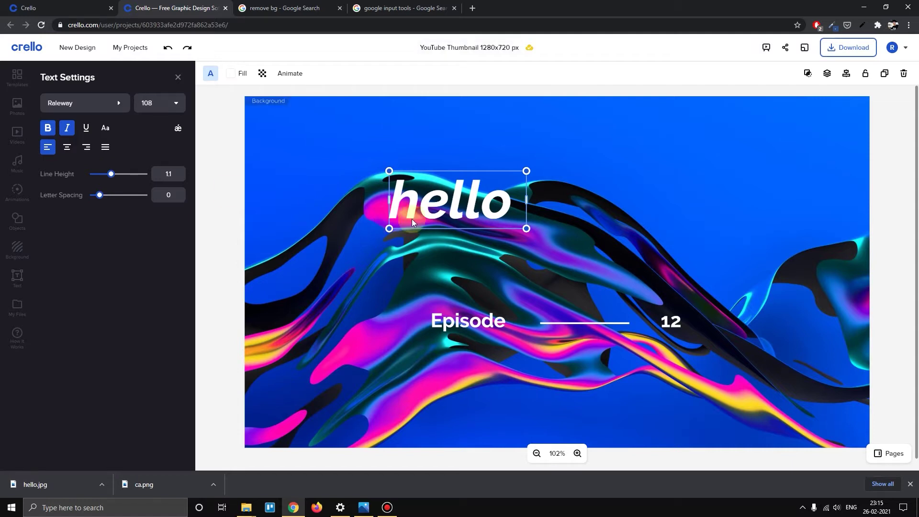
# - Add 'sasa' on a second line, widen the box and set letter spacing to 22
pyautogui.press('Return')
pyautogui.write('sasa')
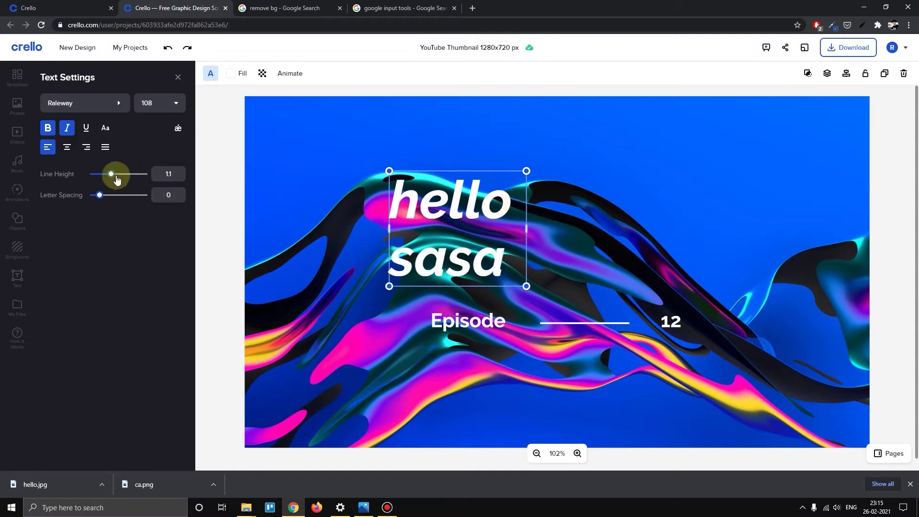
pyautogui.moveTo(117, 173); pyautogui.dragTo(102, 198)
pyautogui.moveTo(527, 235); pyautogui.dragTo(749, 235)
pyautogui.moveTo(103, 200)
pyautogui.mouseDown()
pyautogui.moveTo(123, 206)
pyautogui.moveTo(111, 205)
pyautogui.mouseUp()
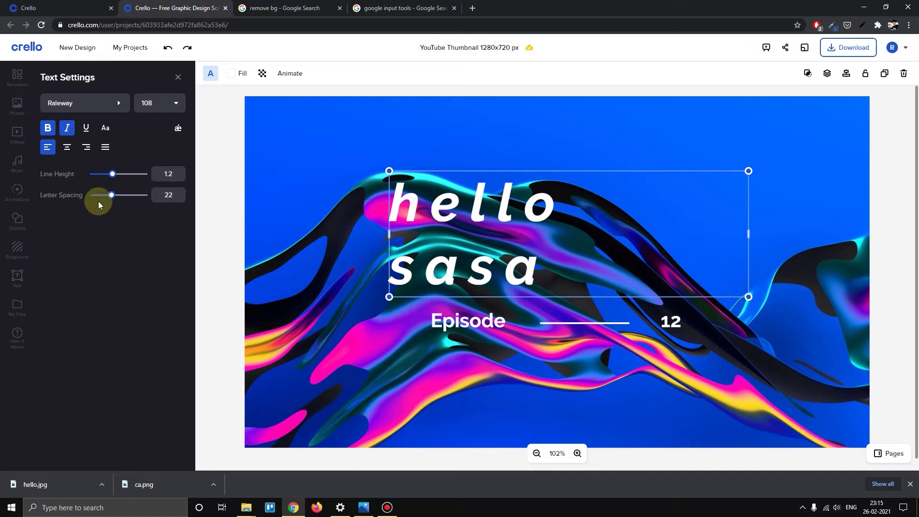
# - Apply Racing Sans One at size 192 and tighten line height to 0.7
pyautogui.click(104, 104)
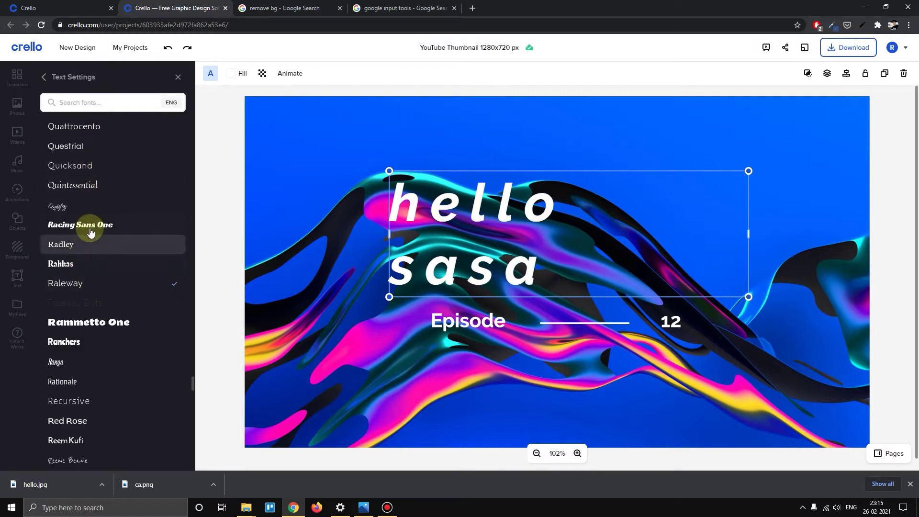
pyautogui.click(87, 223)
pyautogui.click(156, 106)
pyautogui.scroll(-5, 153, 266)
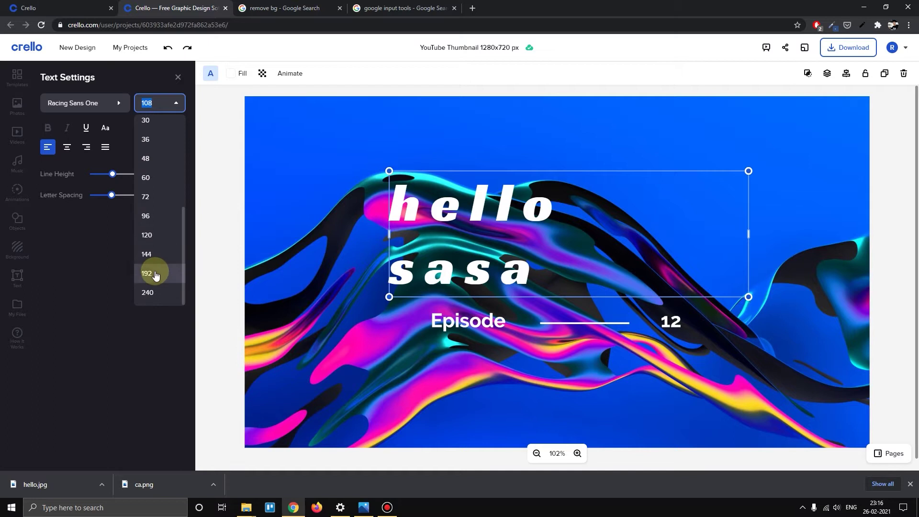
pyautogui.click(152, 269)
pyautogui.moveTo(389, 286); pyautogui.dragTo(306, 284)
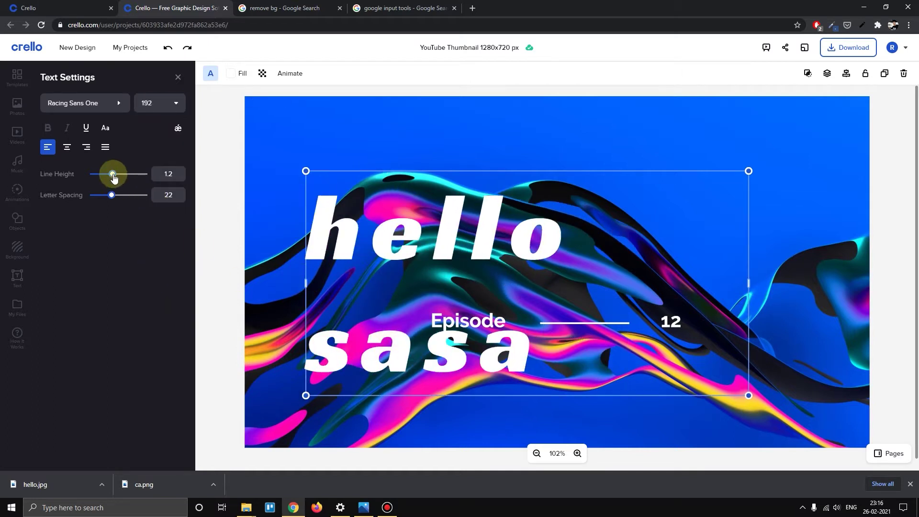
pyautogui.moveTo(113, 177); pyautogui.dragTo(103, 178)
pyautogui.click(416, 85)
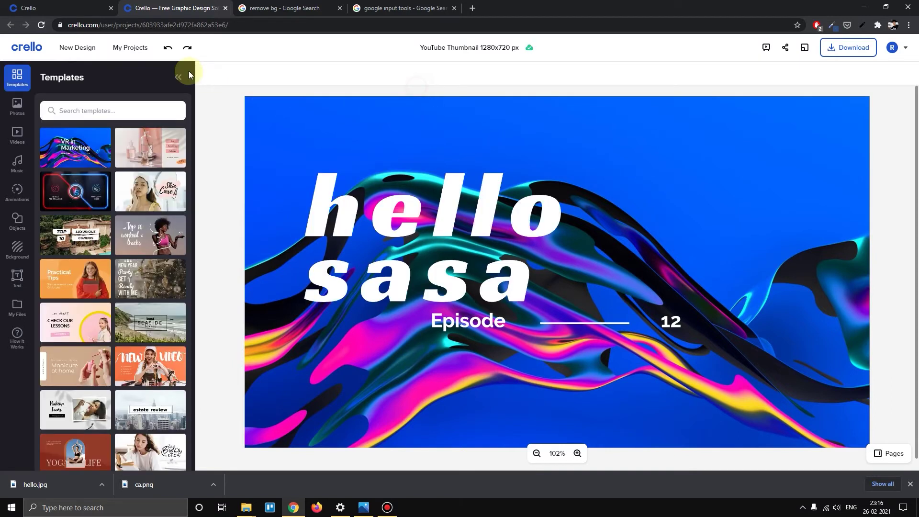
pyautogui.click(378, 221)
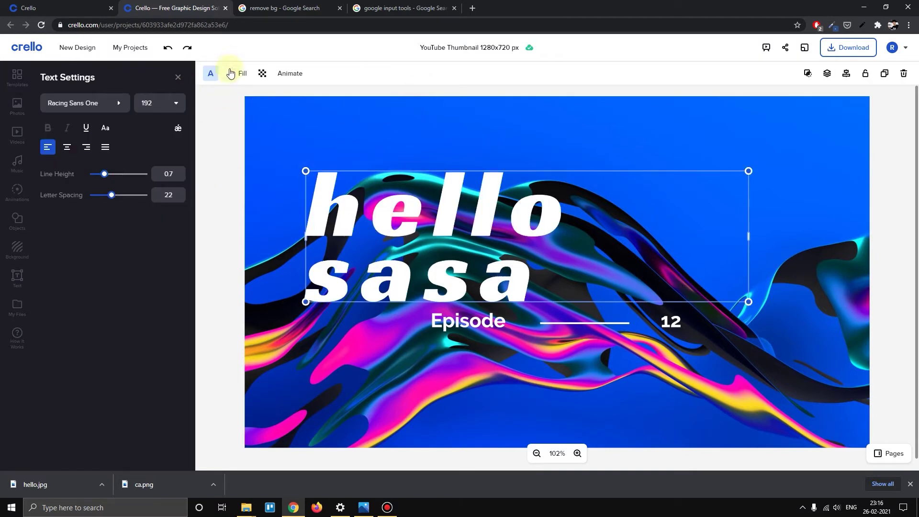
# - Try brown and teal fills on the headline, then settle on yellow #FFEE58
pyautogui.click(234, 76)
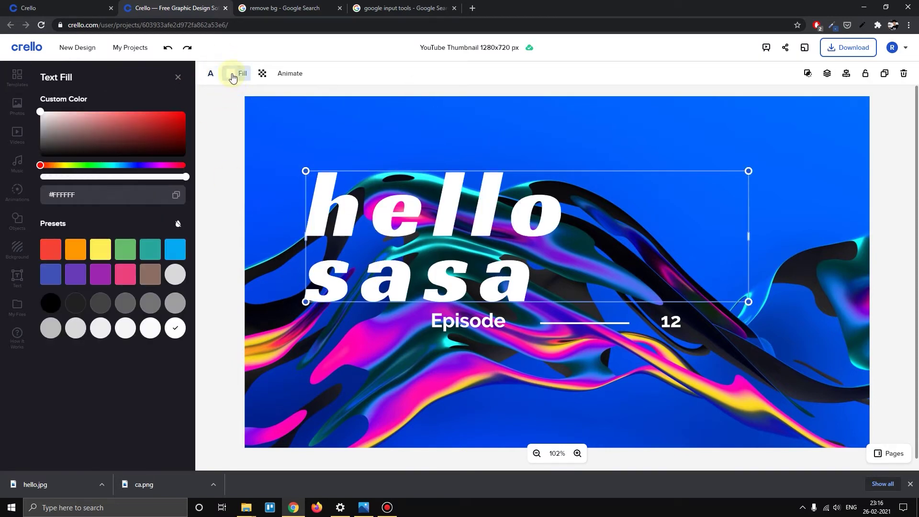
pyautogui.click(110, 245)
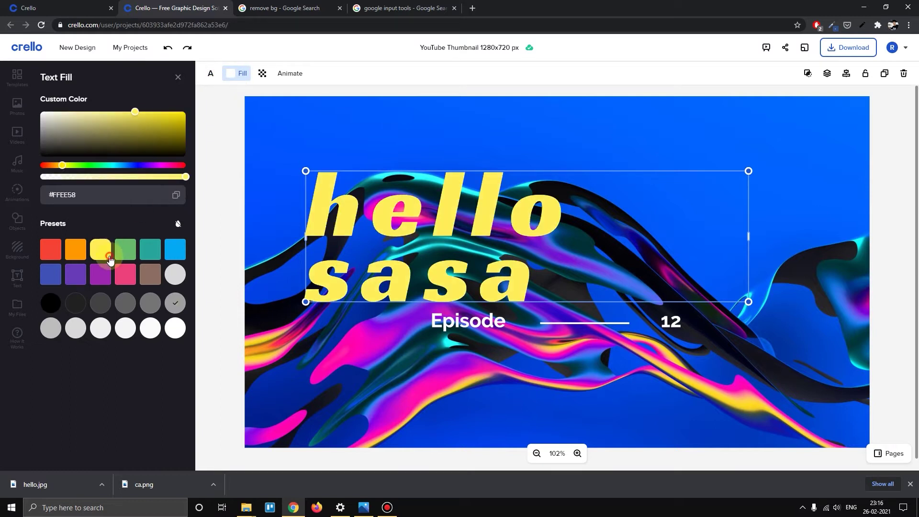
pyautogui.click(140, 278)
pyautogui.click(148, 240)
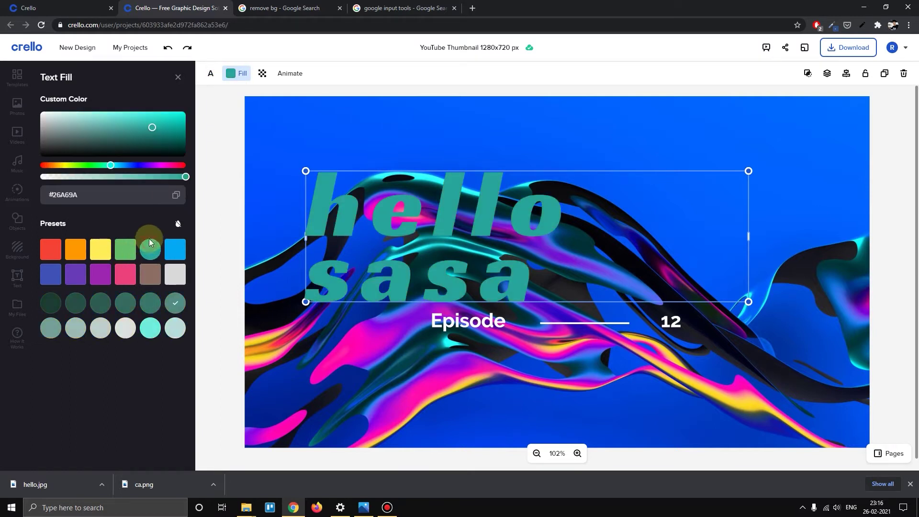
pyautogui.moveTo(138, 145); pyautogui.dragTo(126, 170)
pyautogui.click(104, 253)
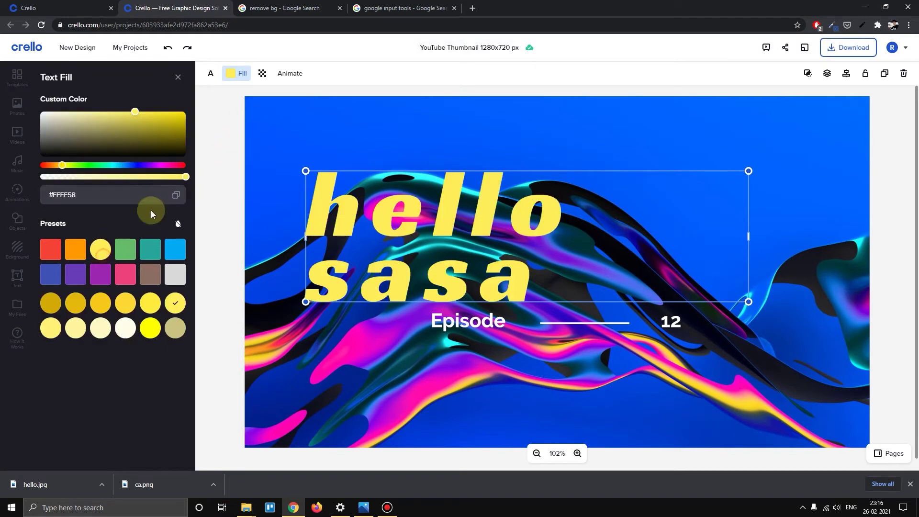
pyautogui.click(235, 126)
# - Move the headline up to the top-left, leaving transparency at 100
pyautogui.click(378, 214)
pyautogui.moveTo(378, 213); pyautogui.dragTo(346, 161)
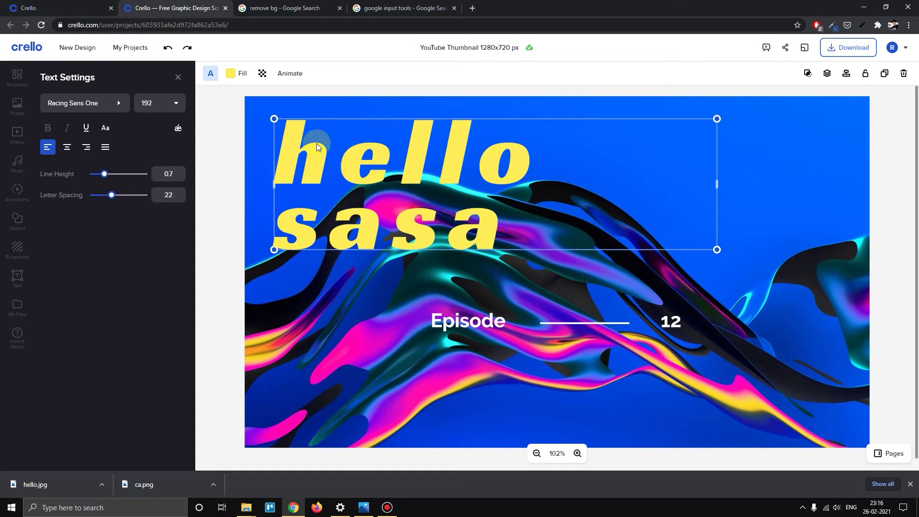
pyautogui.click(262, 78)
pyautogui.moveTo(350, 100); pyautogui.dragTo(378, 102)
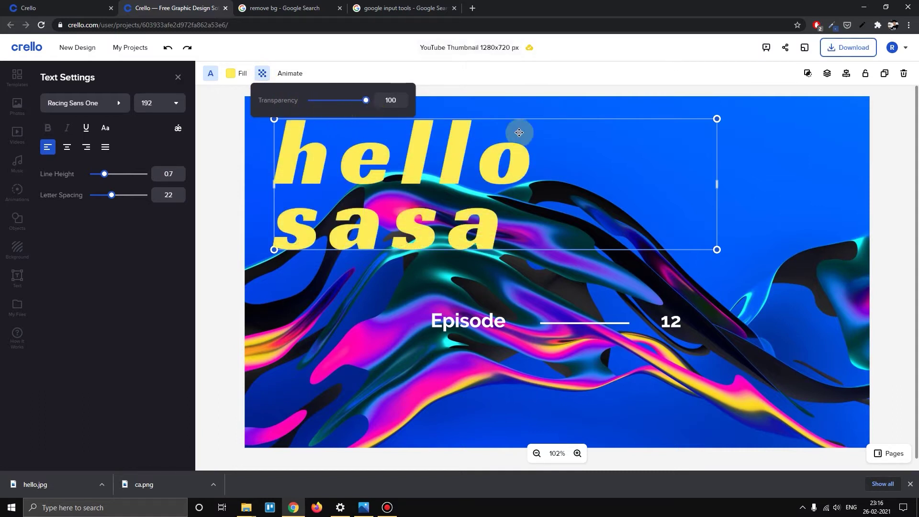
pyautogui.click(508, 168)
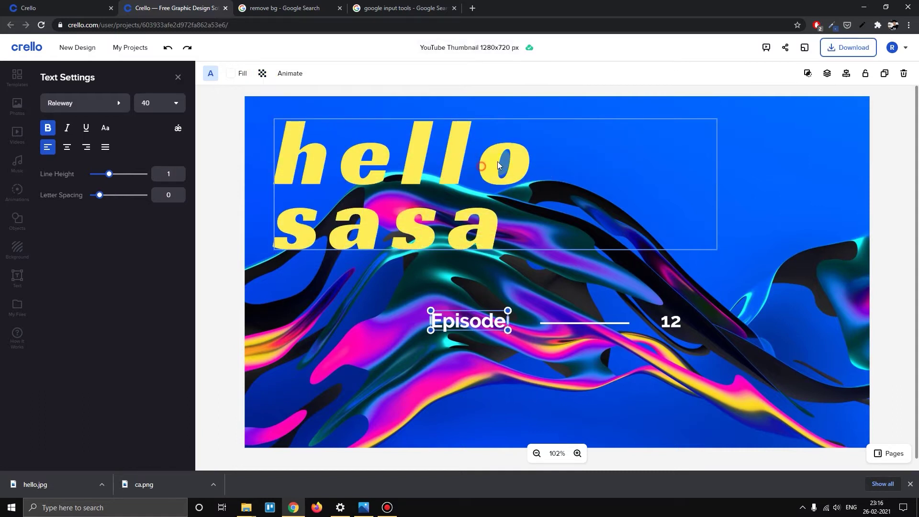
pyautogui.click(827, 74)
# - Move the Episode title up over the headline and shift it right
pyautogui.click(486, 297)
pyautogui.moveTo(470, 317); pyautogui.dragTo(467, 176)
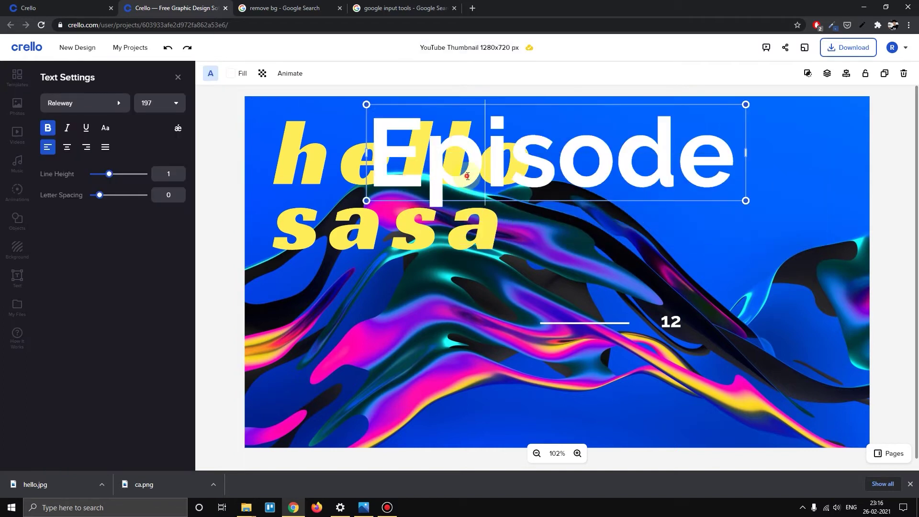
pyautogui.click(423, 324)
pyautogui.moveTo(433, 181); pyautogui.dragTo(503, 193)
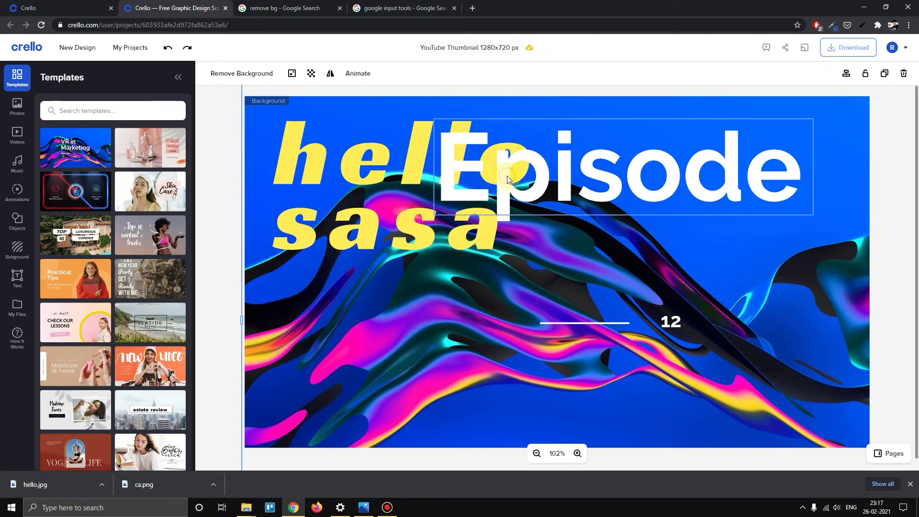
pyautogui.click(507, 176)
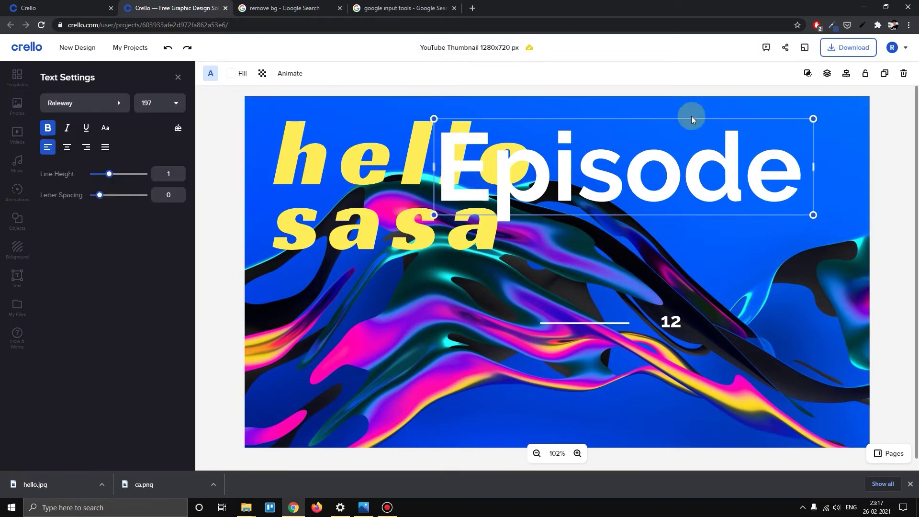
pyautogui.doubleClick(507, 173)
pyautogui.click(553, 174)
# - Bring Episode backward behind the headline, then lower both texts slightly
pyautogui.click(828, 74)
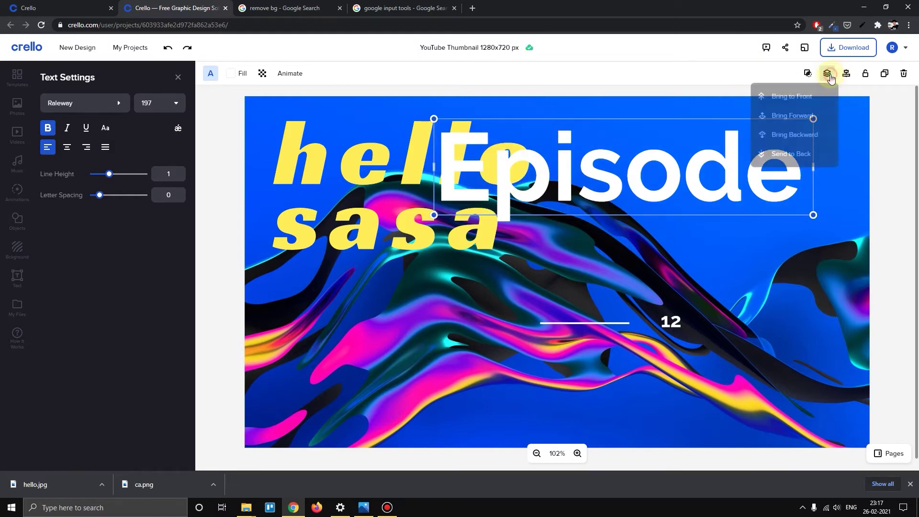
pyautogui.click(791, 136)
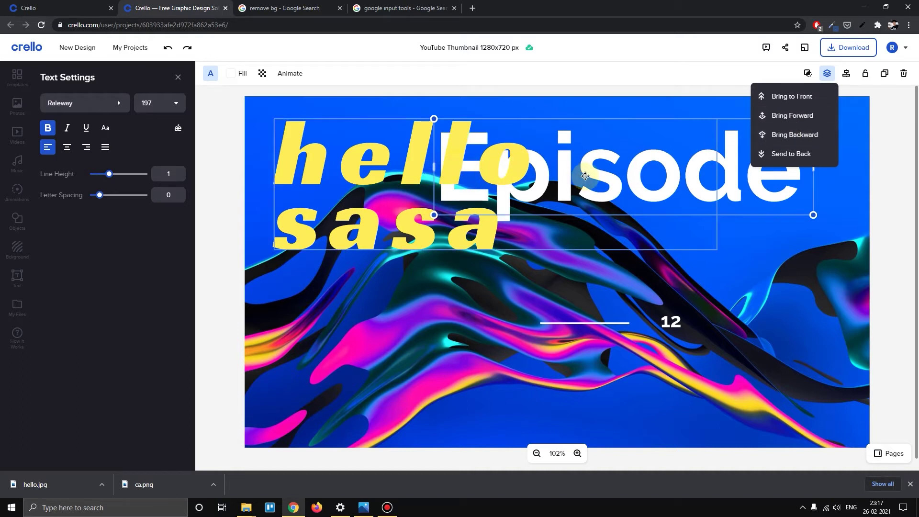
pyautogui.click(558, 313)
pyautogui.moveTo(604, 179); pyautogui.dragTo(596, 229)
pyautogui.moveTo(733, 155); pyautogui.dragTo(753, 248)
pyautogui.click(529, 385)
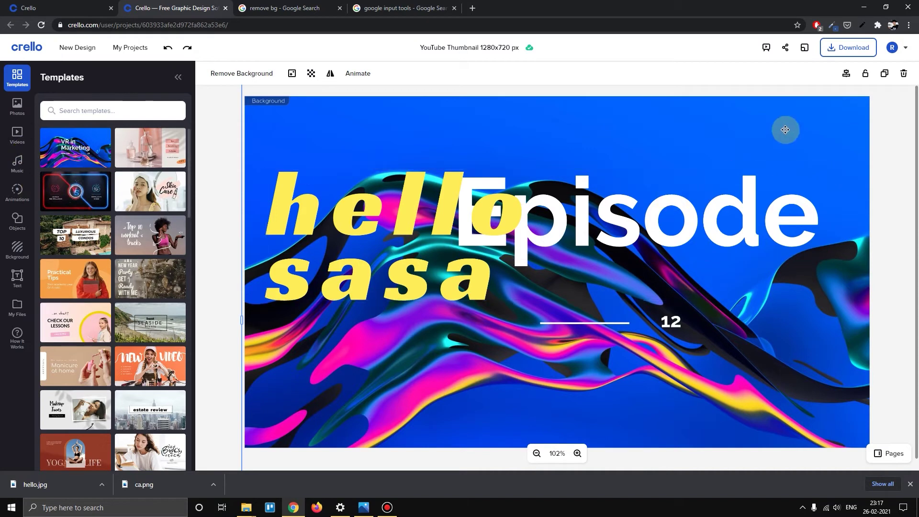
pyautogui.click(653, 220)
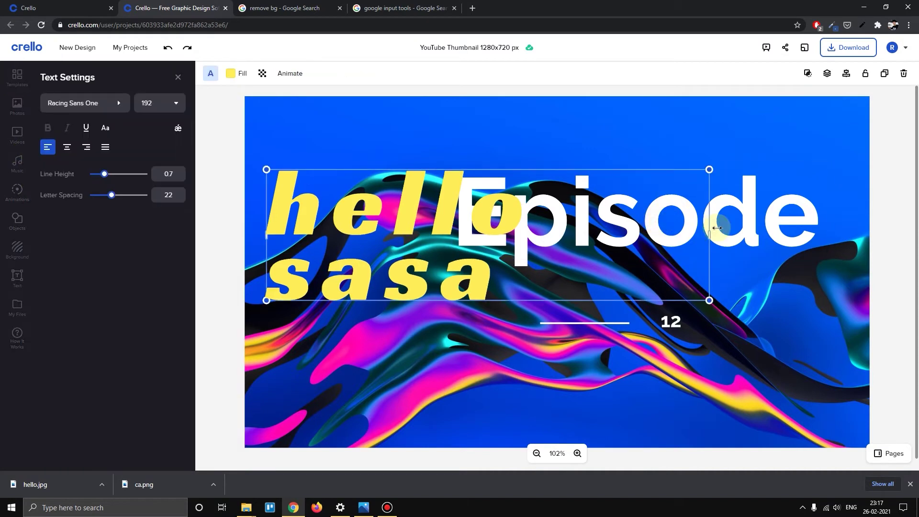
# - Try centre and right alignment, move the headline back up-left and lock it
pyautogui.click(846, 74)
pyautogui.click(781, 94)
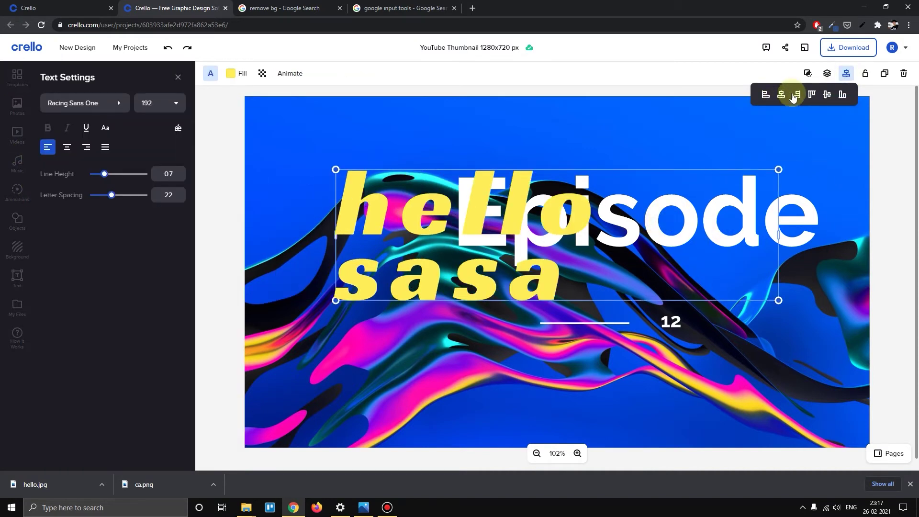
pyautogui.click(795, 95)
pyautogui.moveTo(599, 216); pyautogui.dragTo(437, 192)
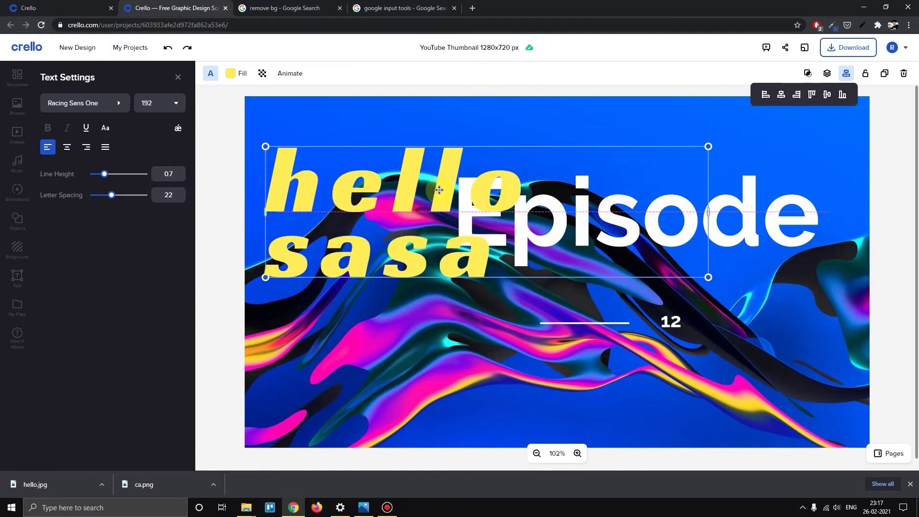
pyautogui.click(865, 73)
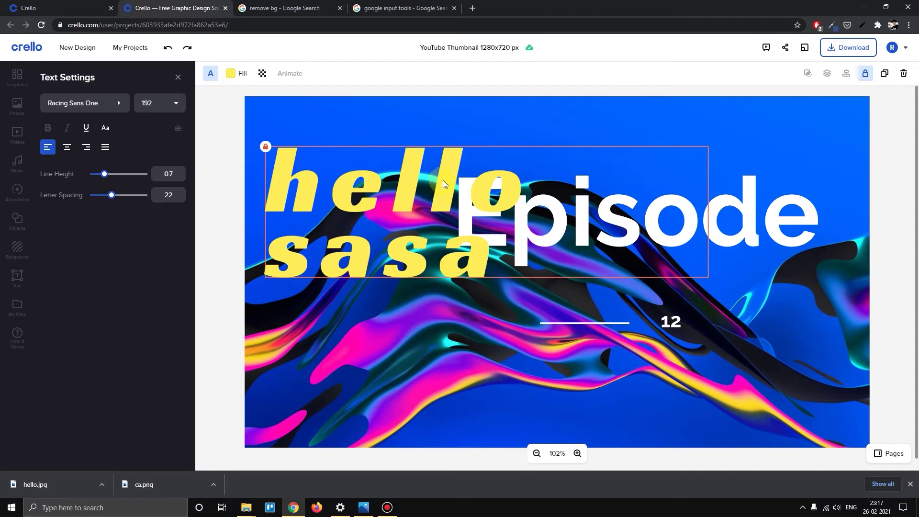
pyautogui.click(367, 201)
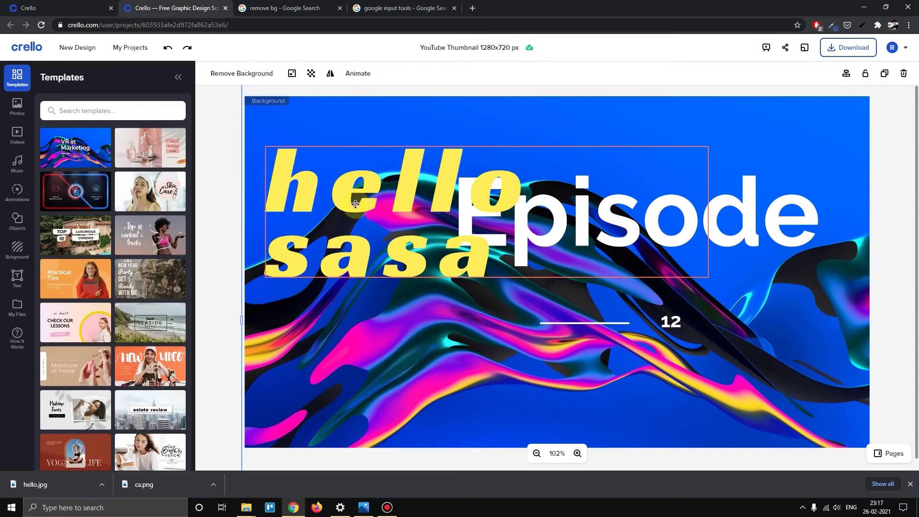
# - Unlock the headline and delete the white Episode title
pyautogui.click(464, 246)
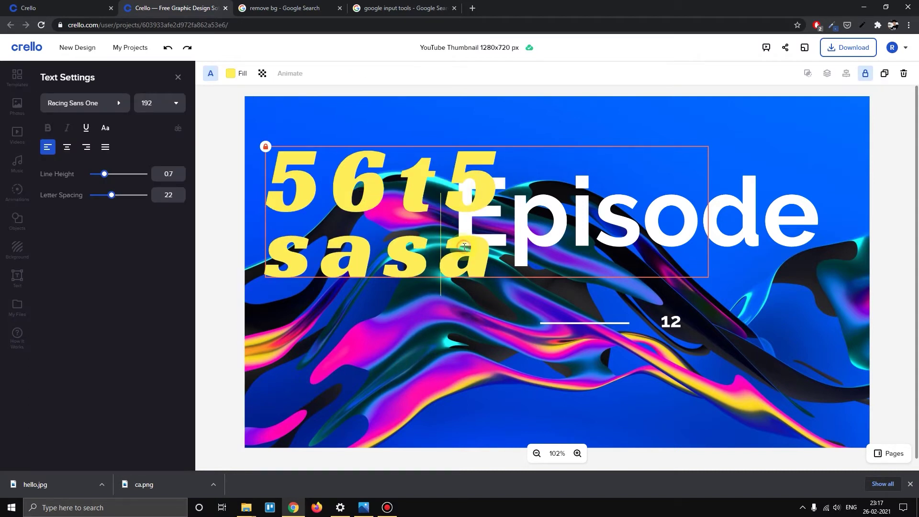
pyautogui.click(439, 326)
pyautogui.click(405, 258)
pyautogui.click(865, 73)
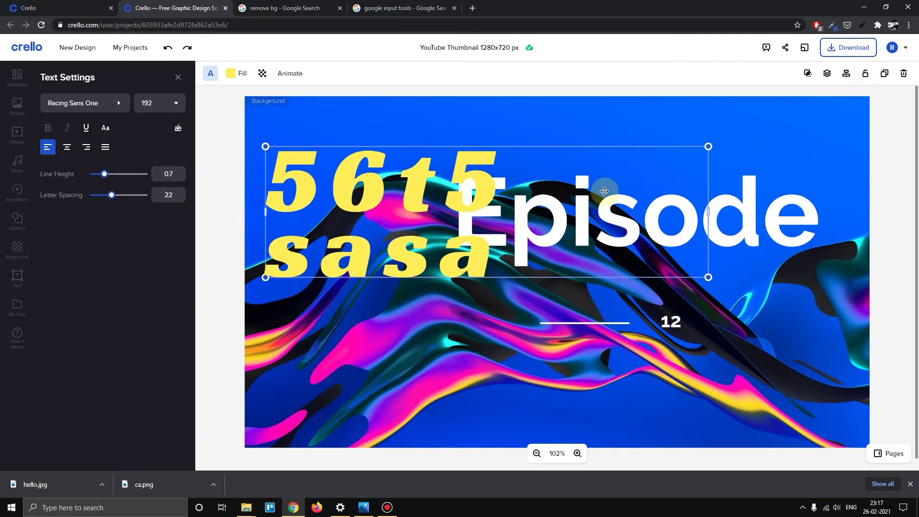
pyautogui.click(529, 314)
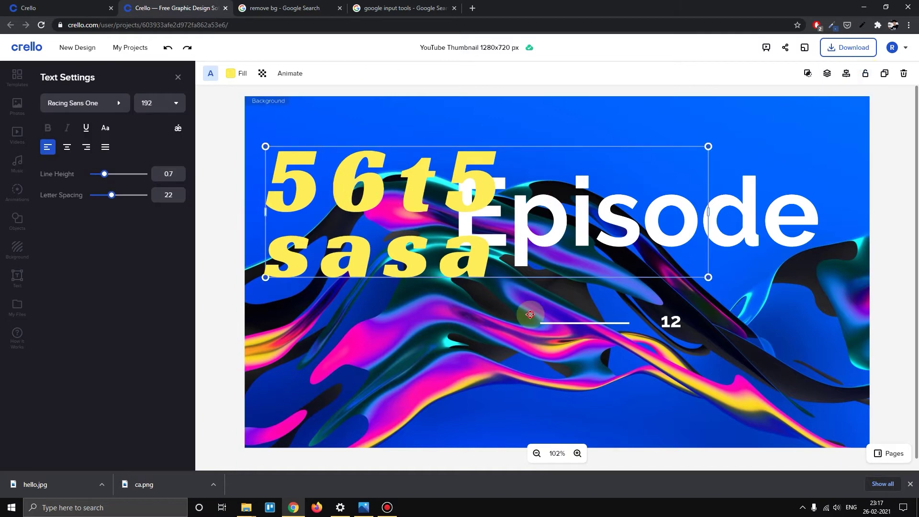
pyautogui.click(741, 228)
pyautogui.press('Delete')
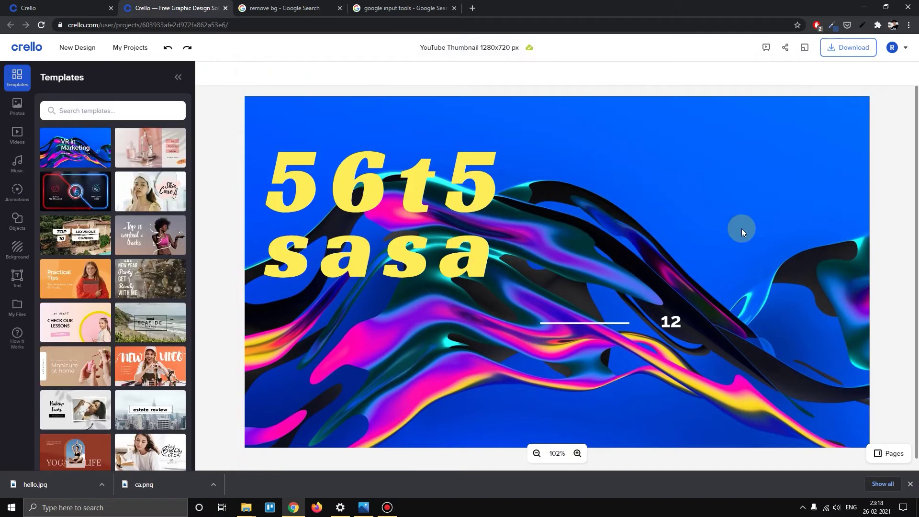
pyautogui.click(510, 174)
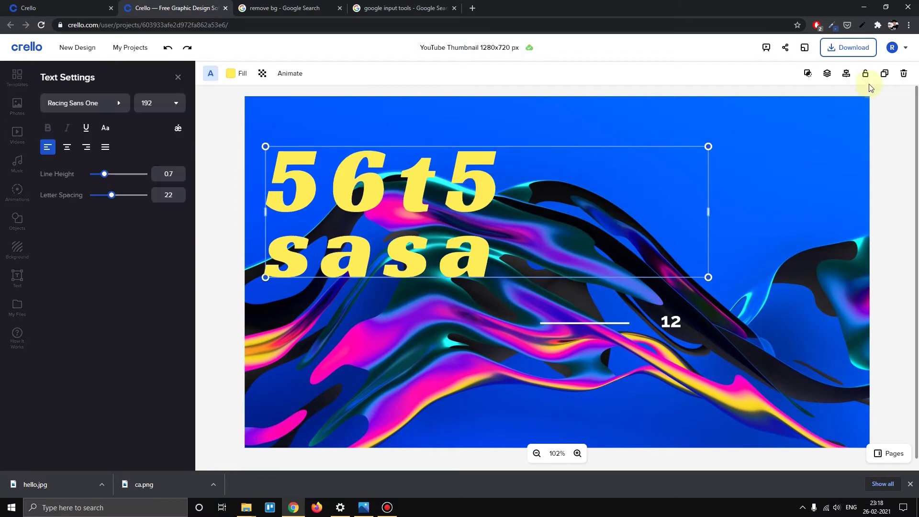
pyautogui.click(883, 74)
pyautogui.moveTo(360, 191); pyautogui.dragTo(558, 222)
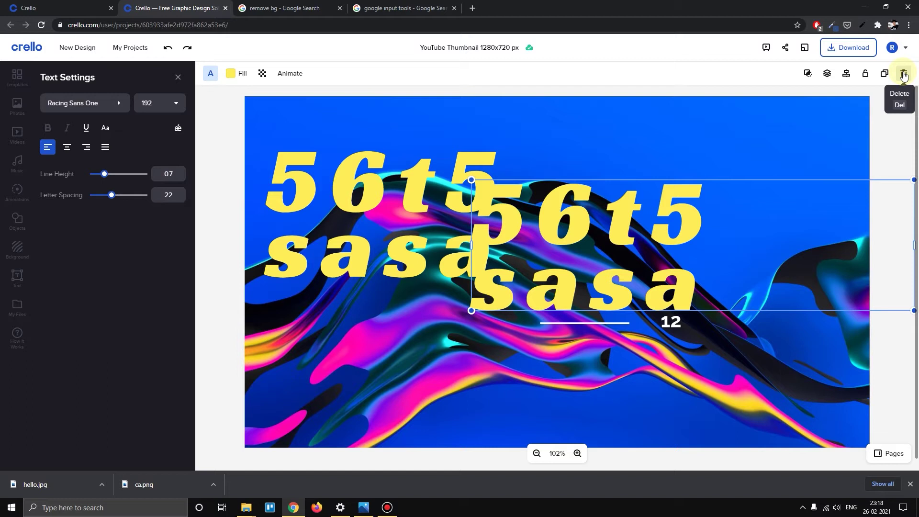
pyautogui.click(902, 75)
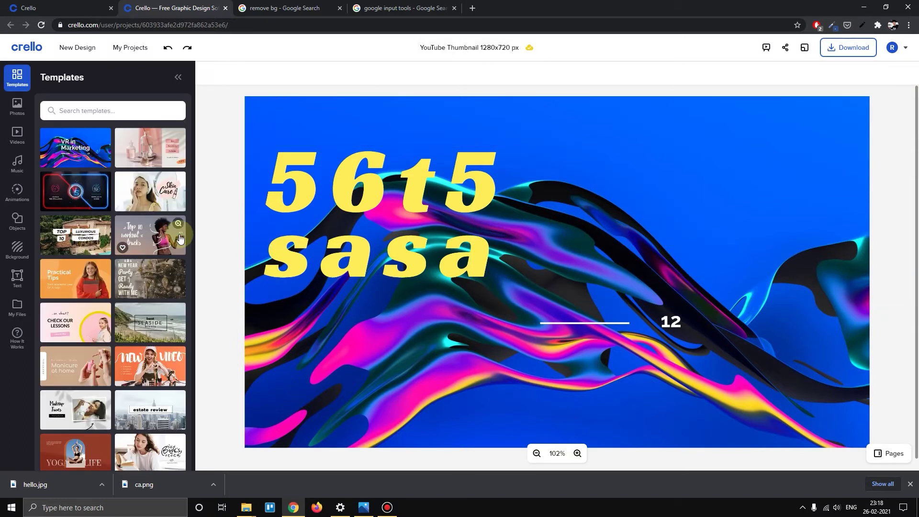
# - Nudge the 56t5 sasa headline toward centre and add the BOO! text style
pyautogui.moveTo(348, 197); pyautogui.dragTo(406, 210)
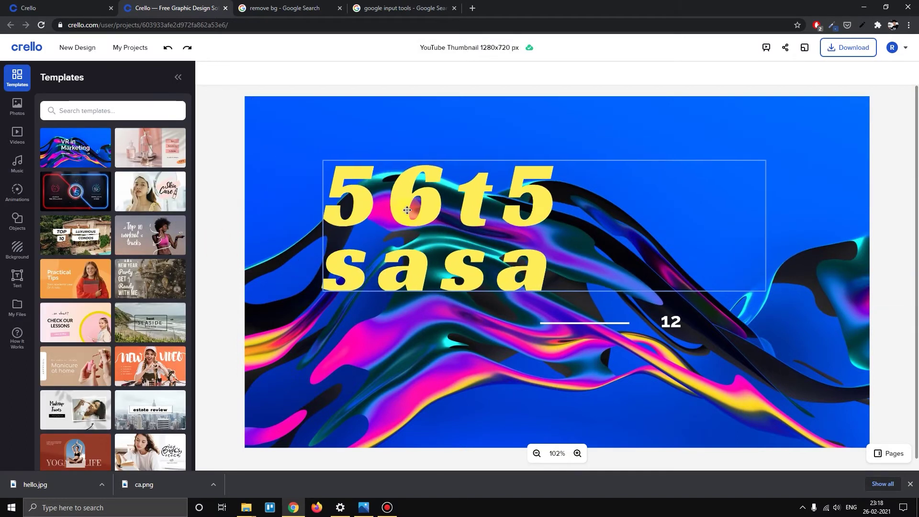
pyautogui.click(17, 278)
pyautogui.scroll(-5, 79, 283)
pyautogui.scroll(4, 79, 281)
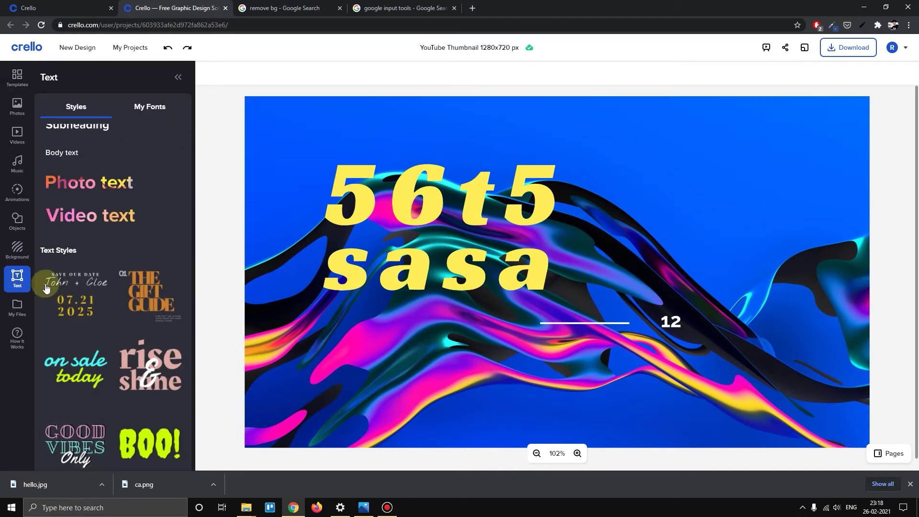
pyautogui.scroll(-4, 139, 262)
pyautogui.click(140, 258)
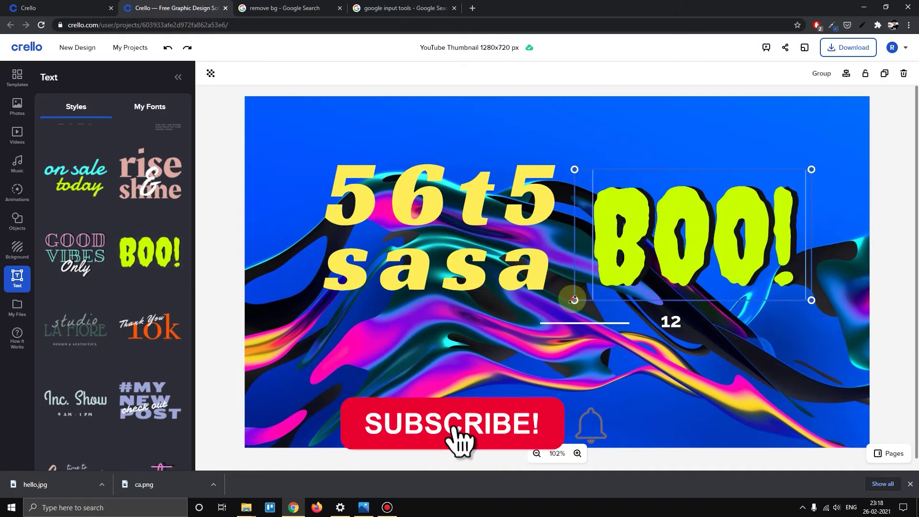
# - Retype the BOO! text as HELLO on one line and delete the 56t5 sasa headline
pyautogui.click(623, 274)
pyautogui.write('HELLO')
pyautogui.click(536, 314)
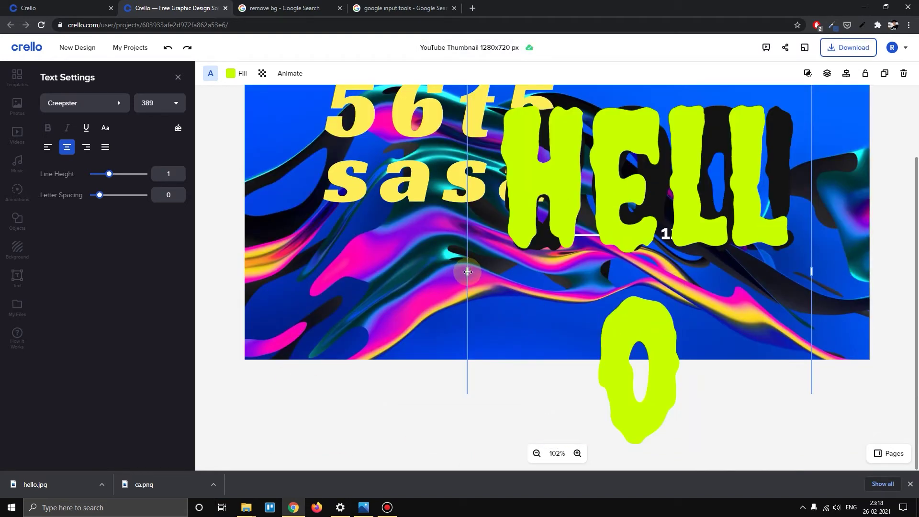
pyautogui.moveTo(466, 271); pyautogui.dragTo(439, 304)
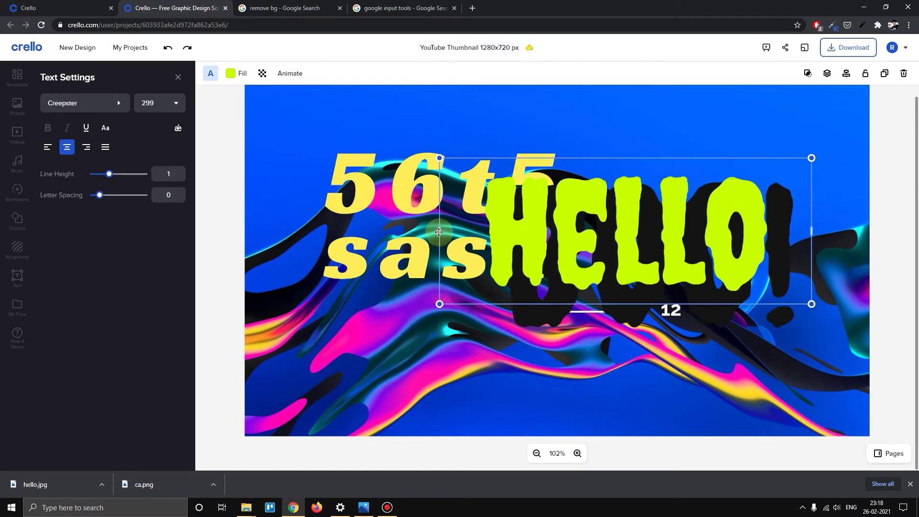
pyautogui.click(371, 182)
pyautogui.press('Delete')
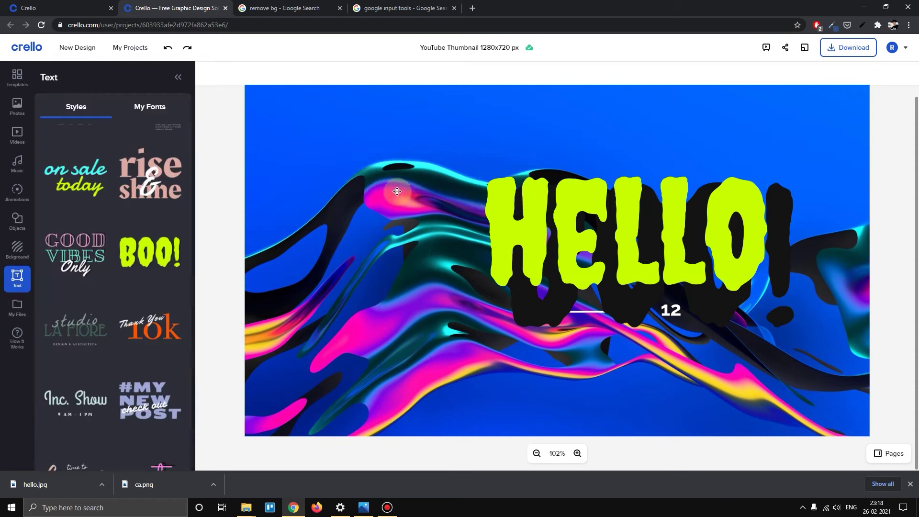
# - Move HELLO up-left and place the masked-woman stock photo enlarged across the canvas
pyautogui.moveTo(504, 232); pyautogui.dragTo(406, 218)
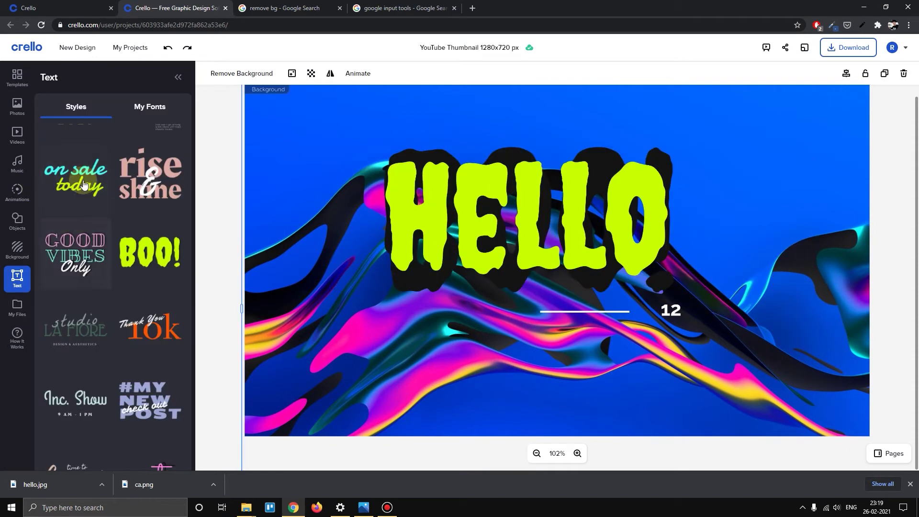
pyautogui.click(17, 78)
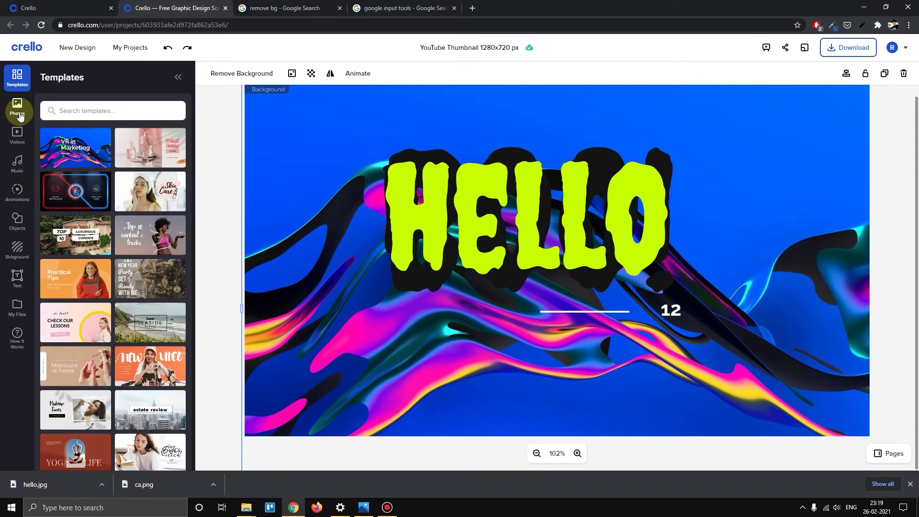
pyautogui.click(20, 111)
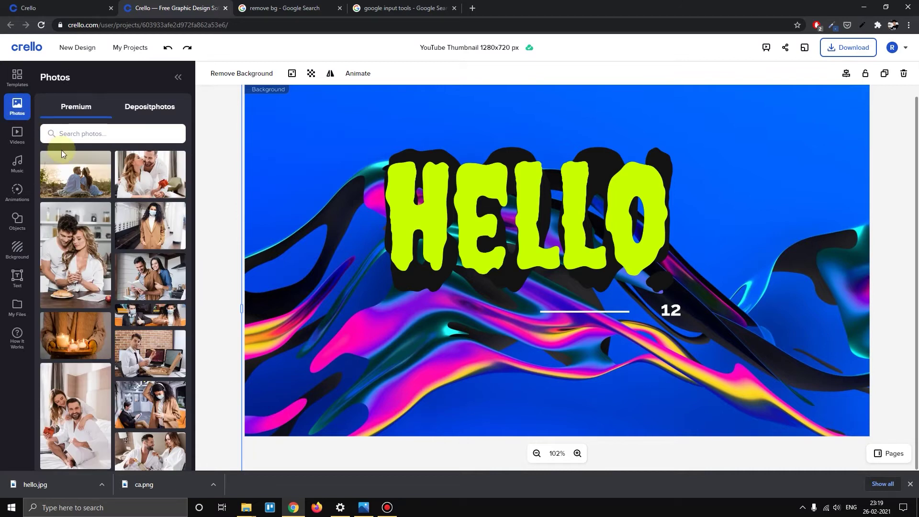
pyautogui.moveTo(149, 225); pyautogui.dragTo(348, 162)
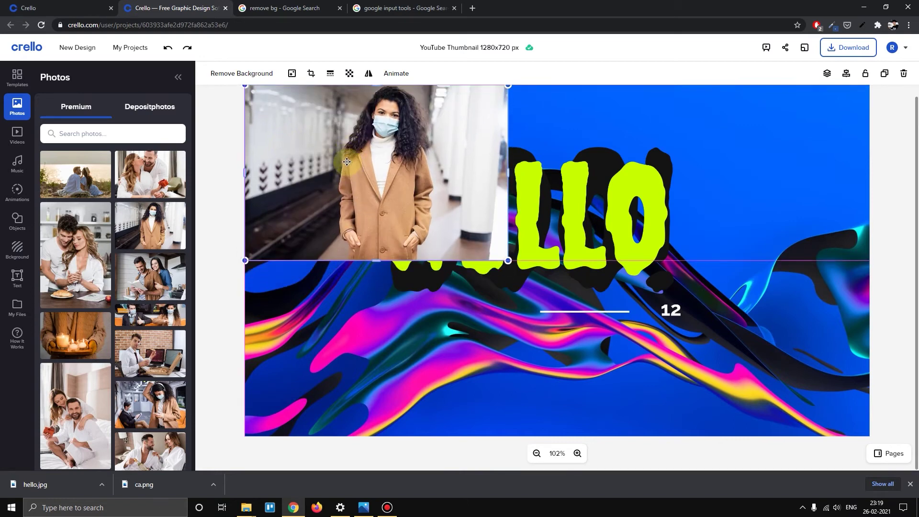
pyautogui.moveTo(509, 260); pyautogui.dragTo(842, 471)
pyautogui.moveTo(741, 206); pyautogui.dragTo(775, 199)
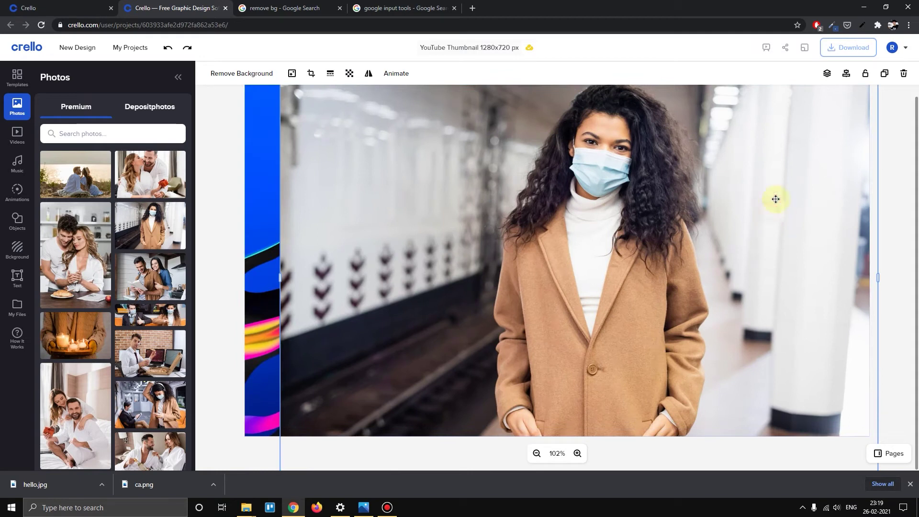
# - Send the masked-woman photo to the back, then delete it
pyautogui.click(829, 75)
pyautogui.click(790, 153)
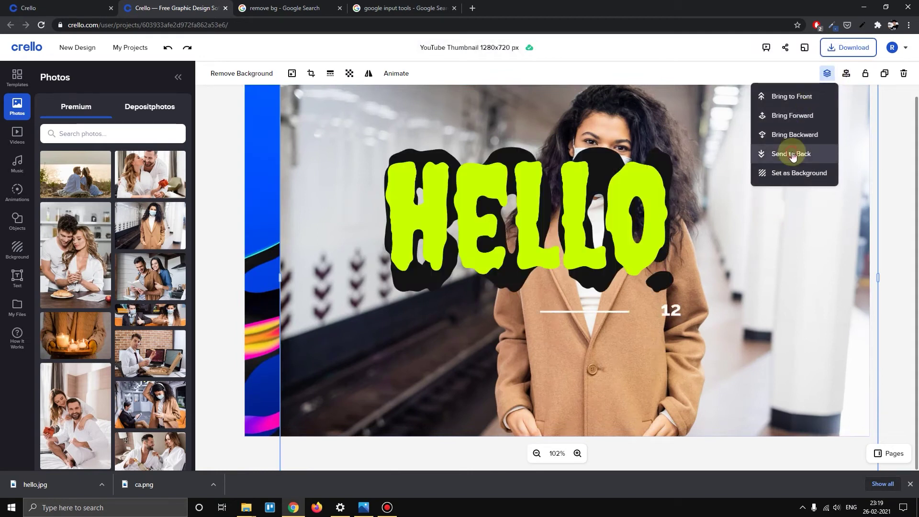
pyautogui.press('Delete')
pyautogui.click(16, 190)
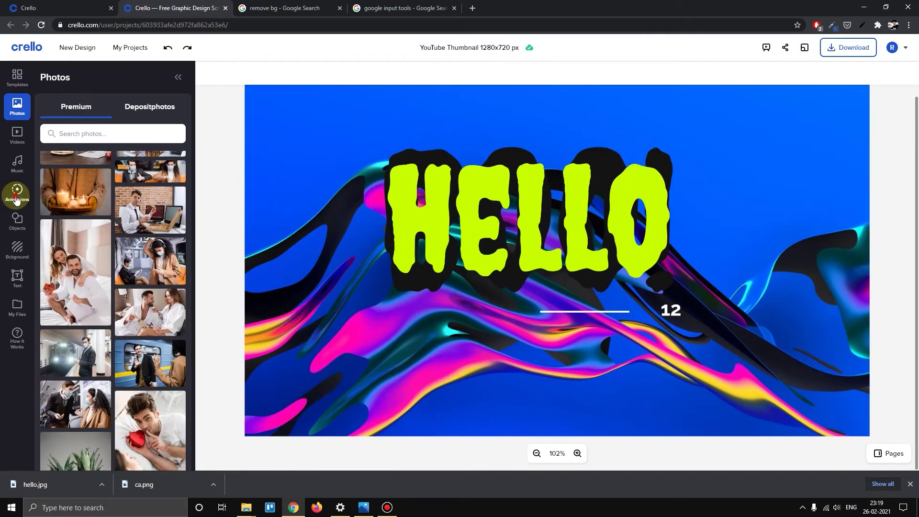
pyautogui.click(14, 231)
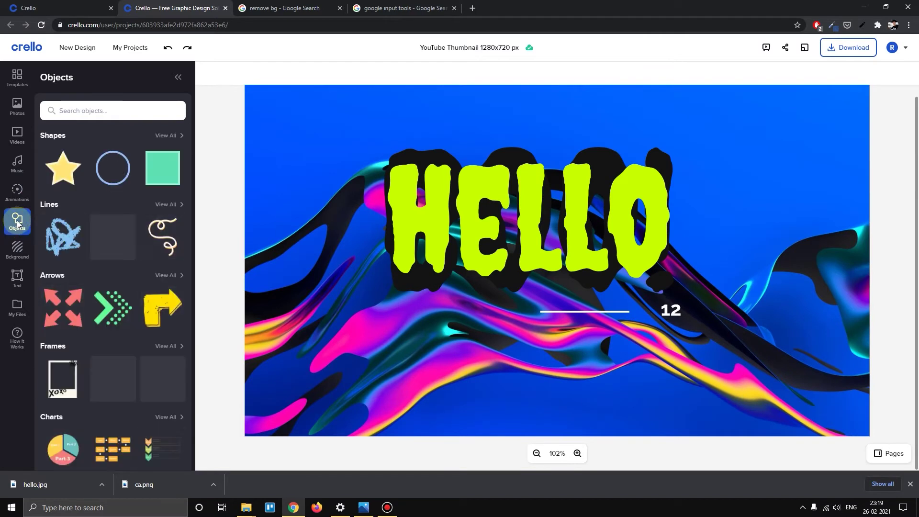
# - Add the Facebook and Instagram logos from Social Media, shrinking and repositioning them
pyautogui.scroll(-5, 98, 247)
pyautogui.scroll(4, 98, 248)
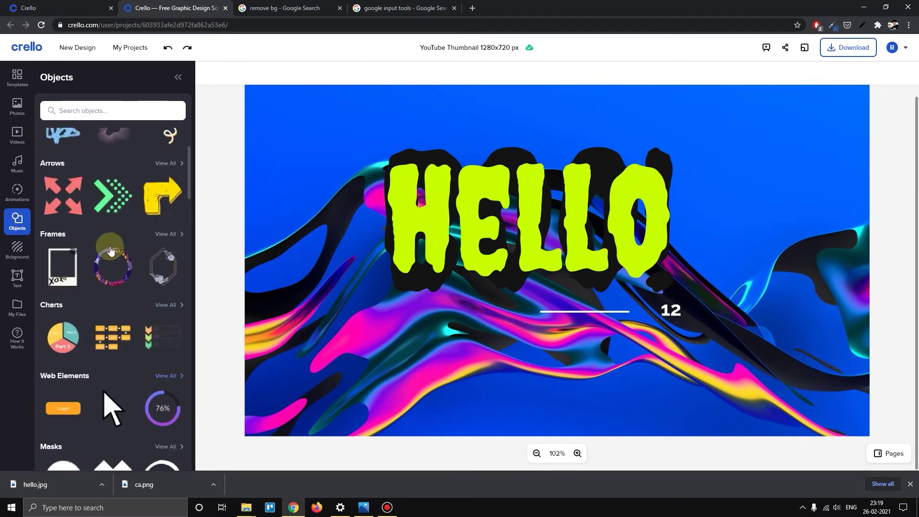
pyautogui.scroll(-1, 165, 263)
pyautogui.scroll(-3, 112, 231)
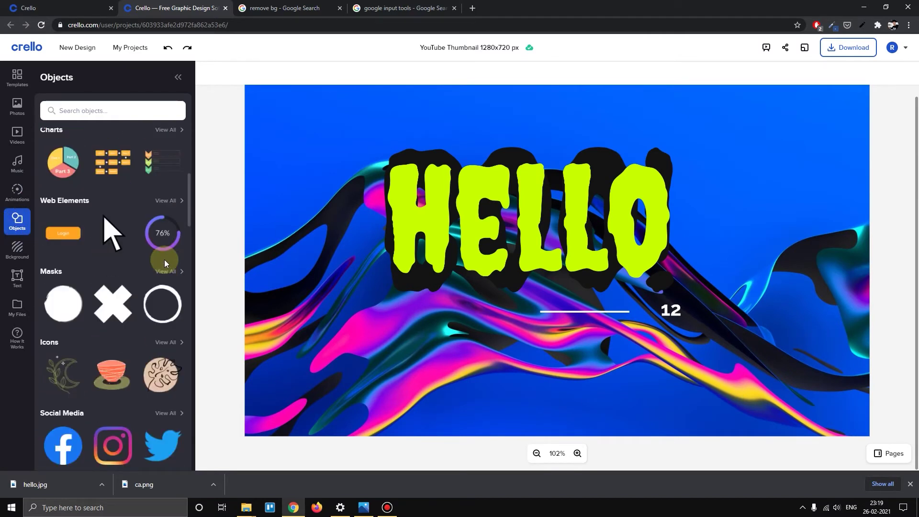
pyautogui.scroll(-4, 111, 227)
pyautogui.scroll(-6, 112, 227)
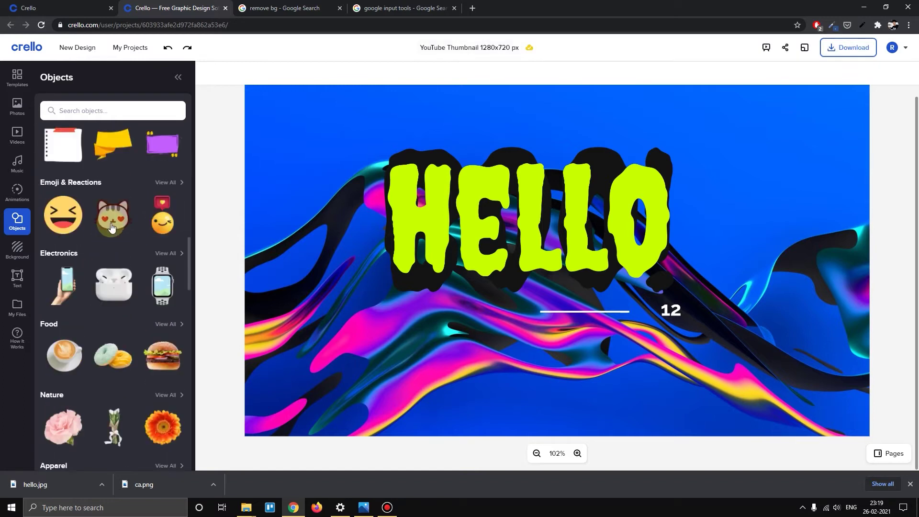
pyautogui.scroll(5, 53, 203)
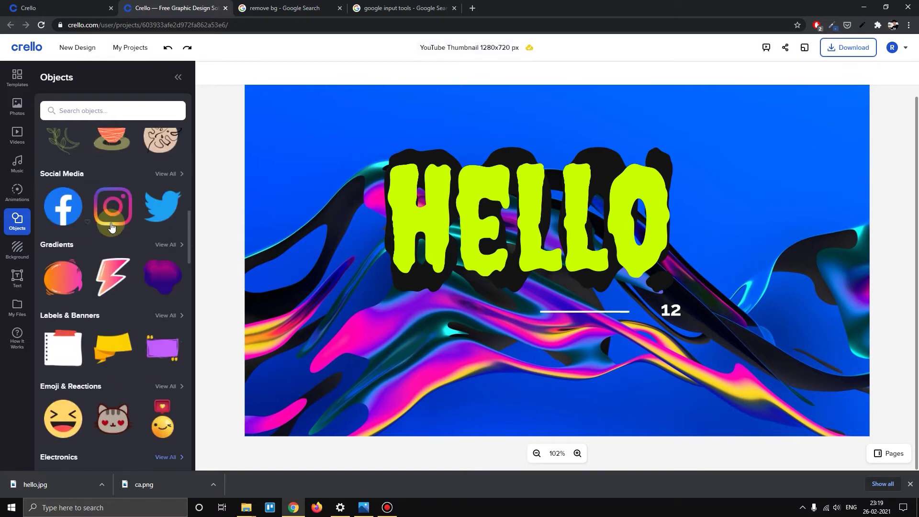
pyautogui.click(80, 207)
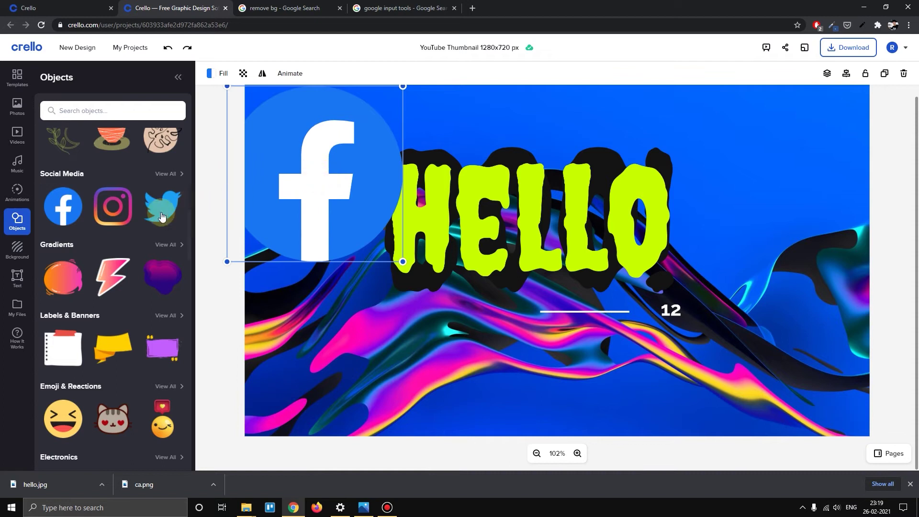
pyautogui.moveTo(113, 205); pyautogui.dragTo(789, 184)
pyautogui.moveTo(864, 94); pyautogui.dragTo(722, 110)
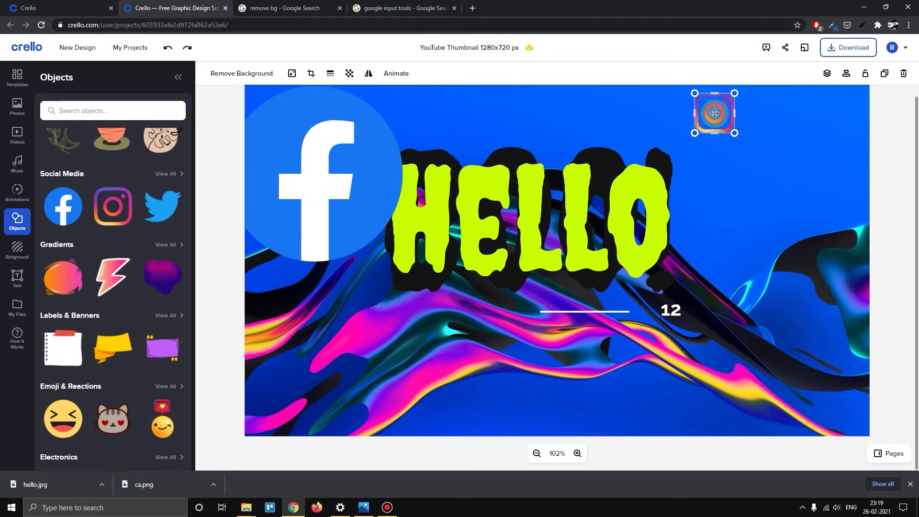
pyautogui.moveTo(310, 184); pyautogui.dragTo(361, 177)
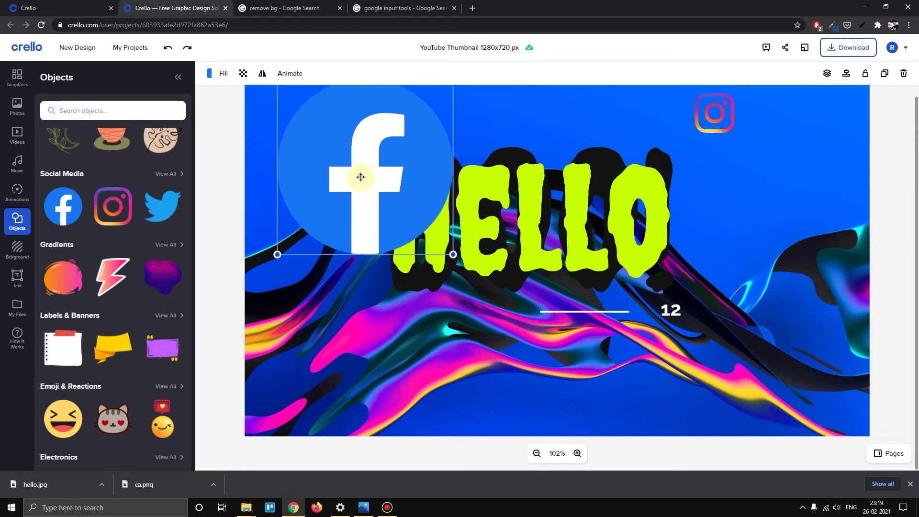
# - Delete both the Facebook logo and the Instagram icon from the design
pyautogui.press('Delete')
pyautogui.click(714, 113)
pyautogui.press('Delete')
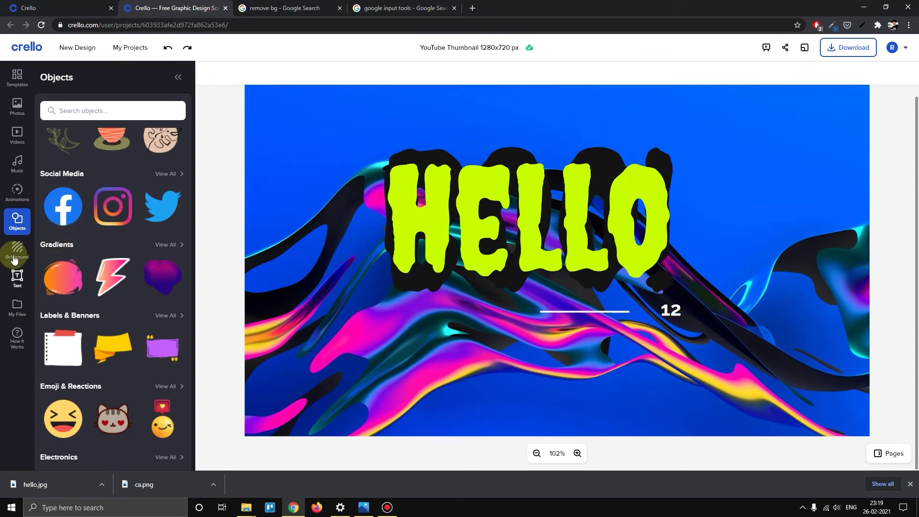
# - Try the teal paint and citrus fruit patterns as the background, removing each one
pyautogui.click(17, 277)
pyautogui.scroll(-10, 96, 259)
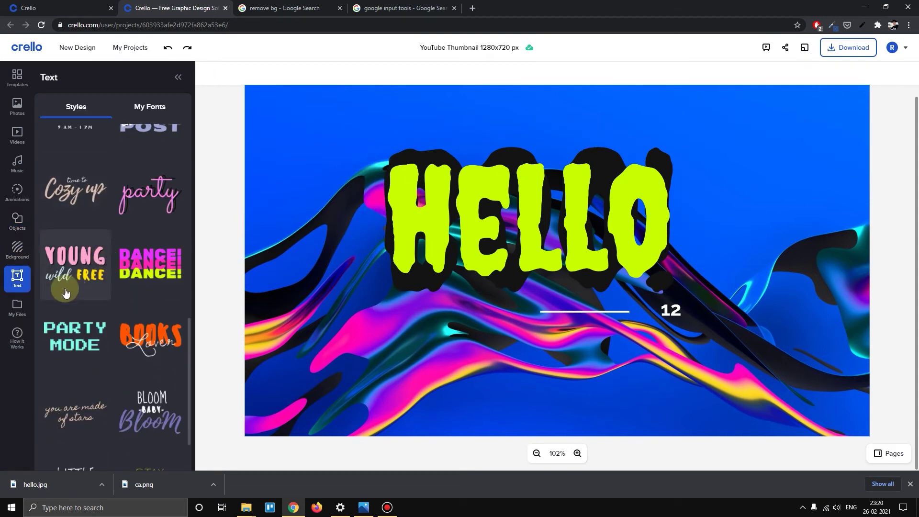
pyautogui.click(17, 249)
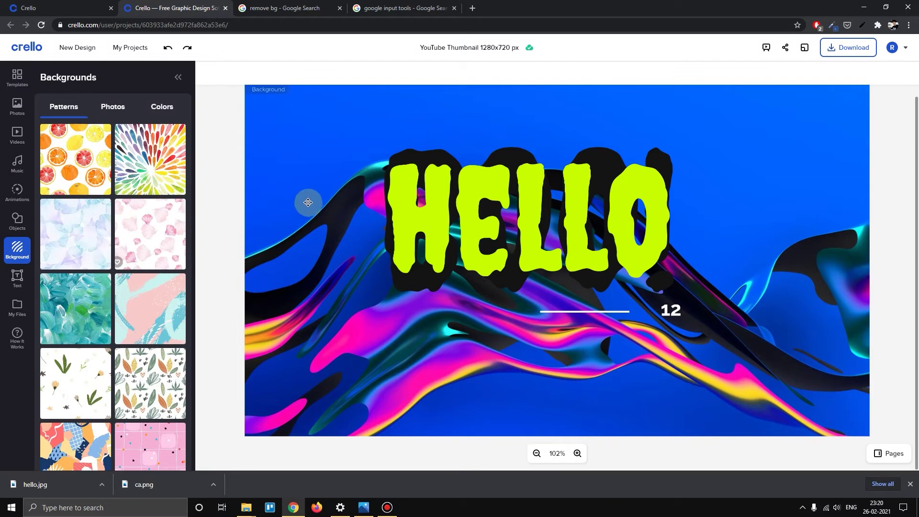
pyautogui.click(318, 165)
pyautogui.scroll(-5, 125, 239)
pyautogui.scroll(5, 97, 269)
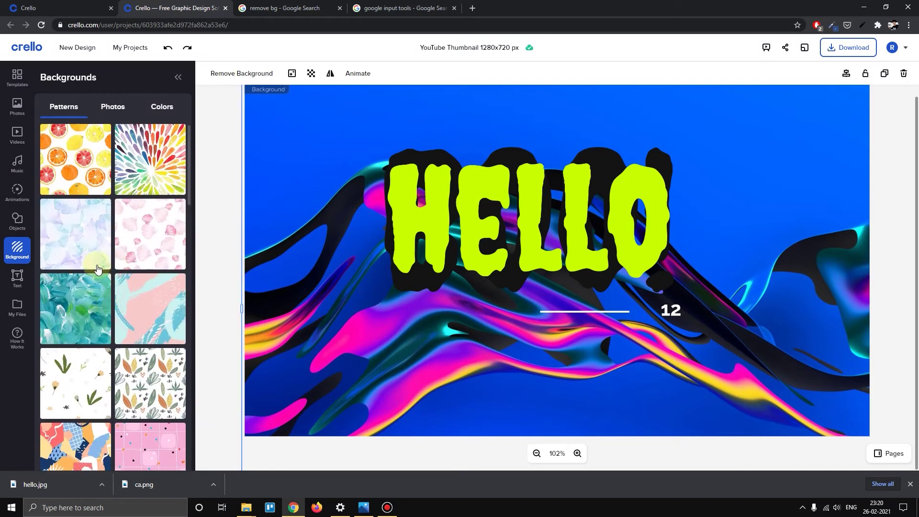
pyautogui.click(89, 310)
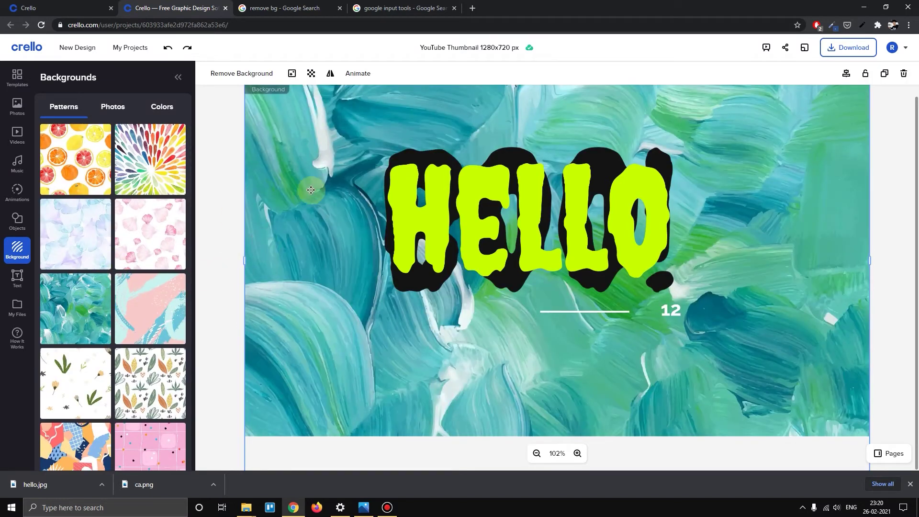
pyautogui.press('Delete')
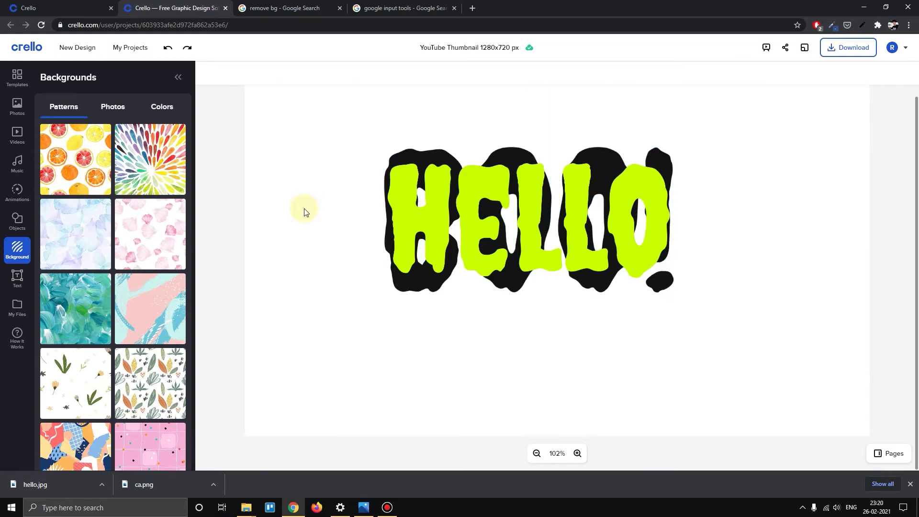
pyautogui.click(80, 165)
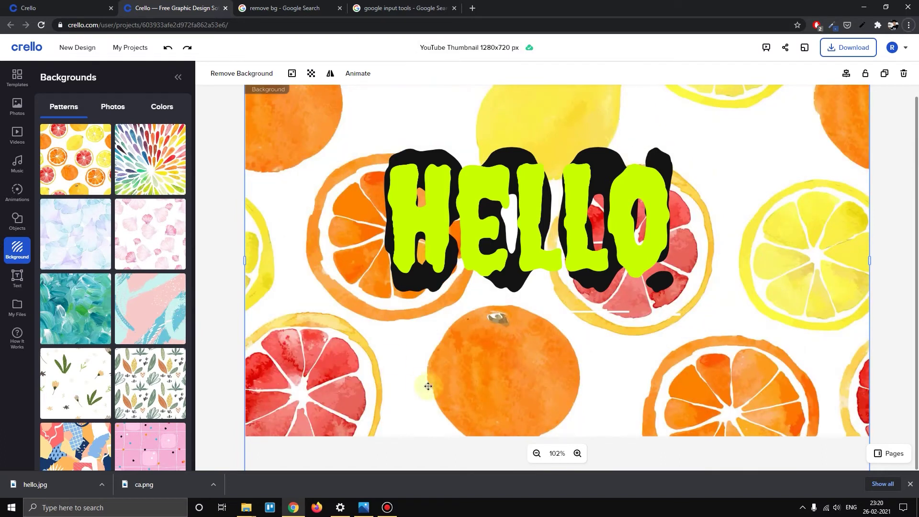
pyautogui.click(537, 453)
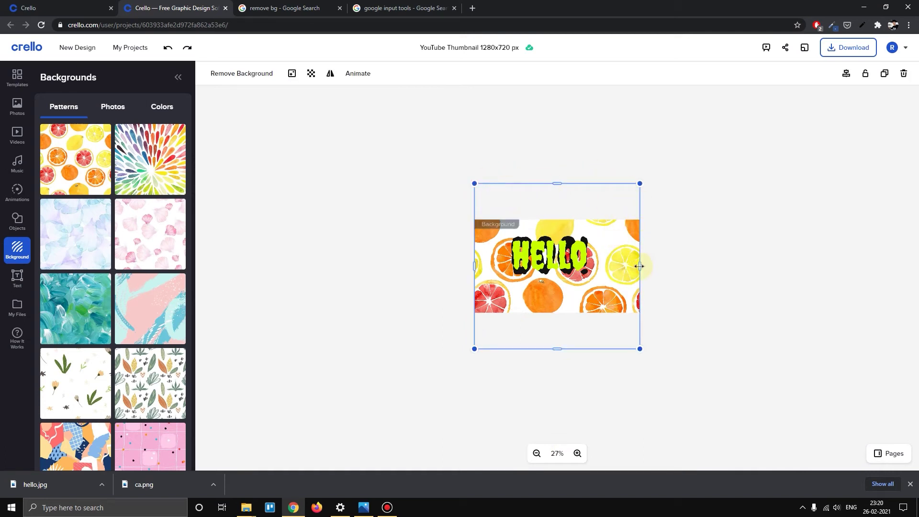
pyautogui.press('Delete')
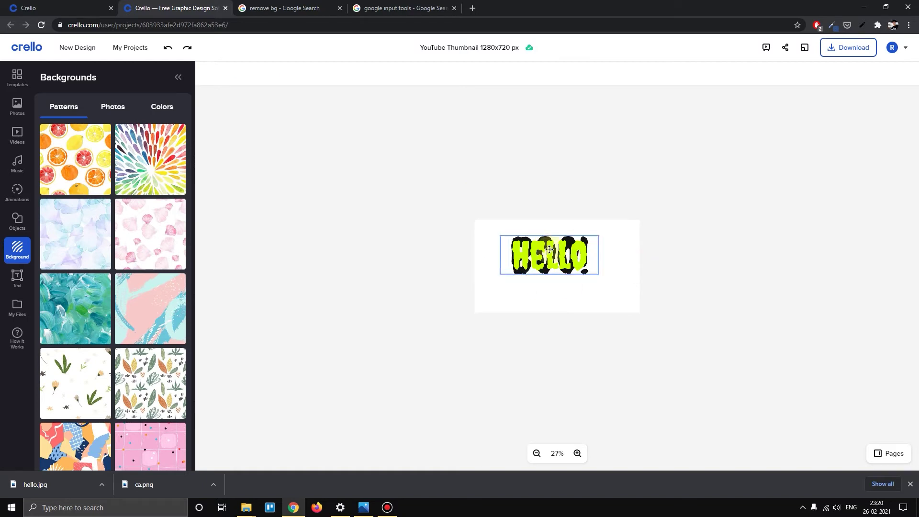
pyautogui.click(576, 453)
# - Try the abstract patchwork pattern, then apply the lime green pattern background
pyautogui.scroll(-10, 181, 370)
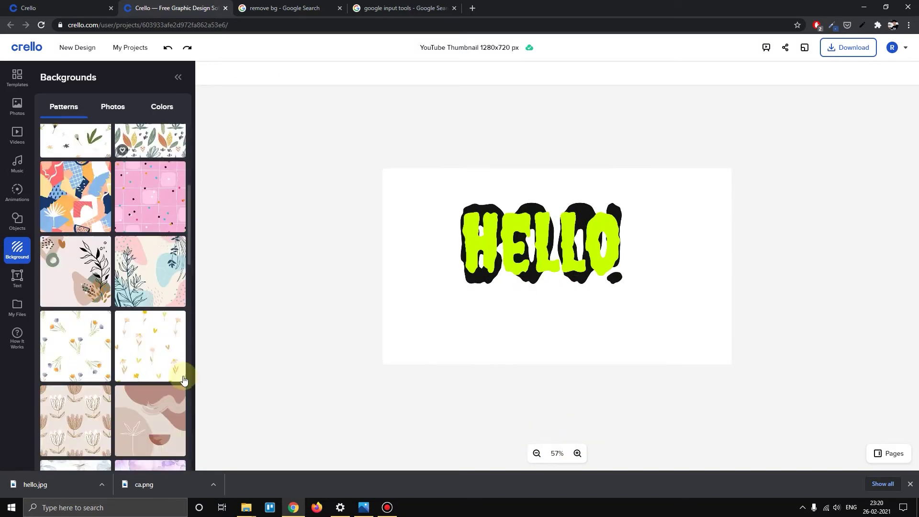
pyautogui.click(78, 158)
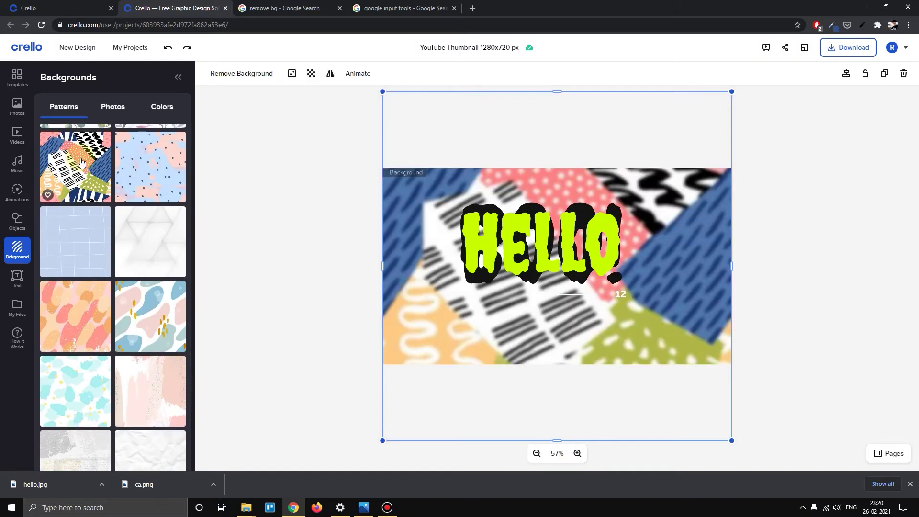
pyautogui.click(337, 315)
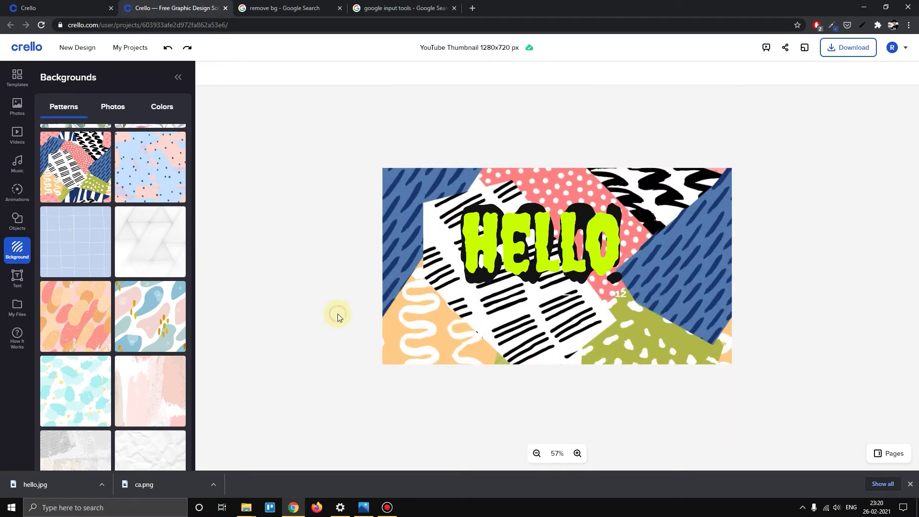
pyautogui.scroll(5, 113, 387)
pyautogui.click(68, 211)
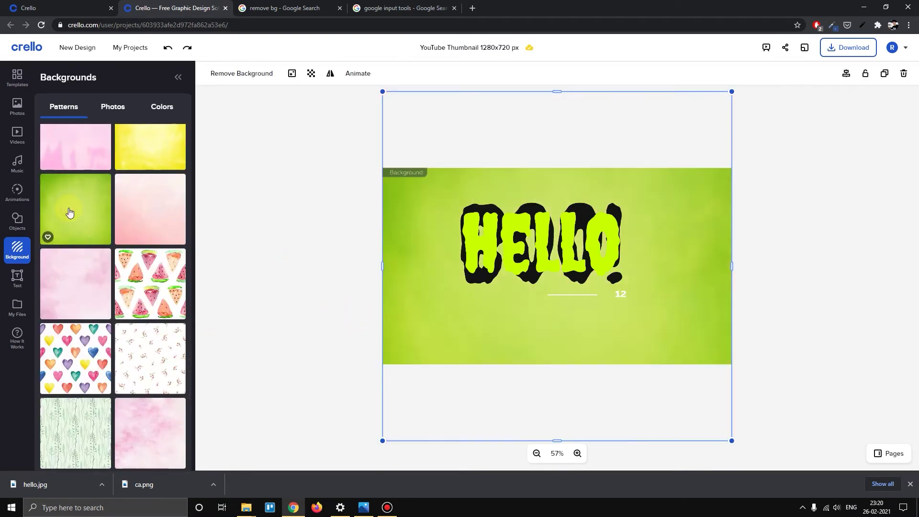
pyautogui.click(113, 107)
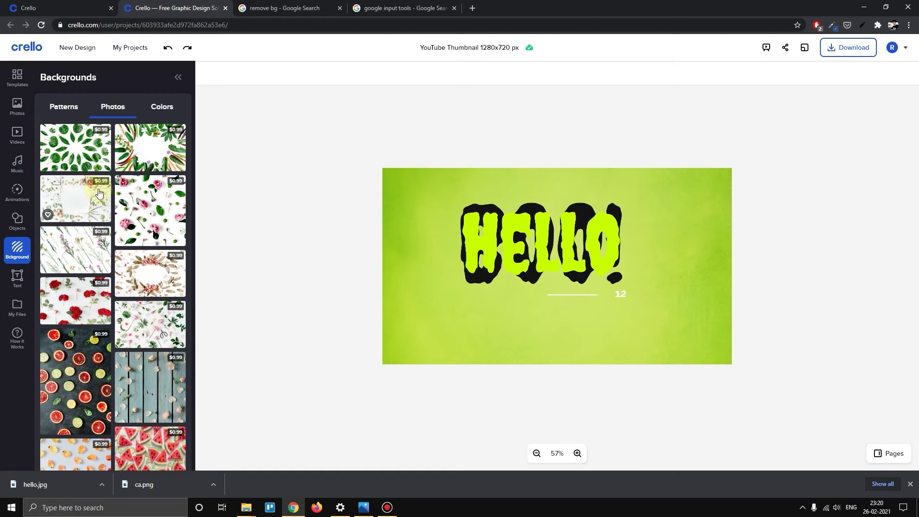
pyautogui.scroll(-3, 116, 180)
pyautogui.click(162, 106)
# - Turn the background red and delete the old uploaded images, including the crello logo
pyautogui.moveTo(138, 177); pyautogui.dragTo(146, 157)
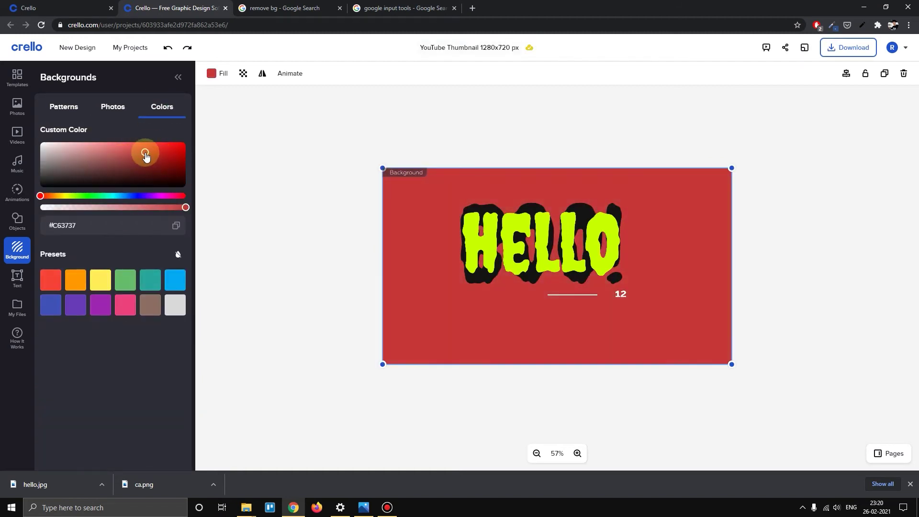
pyautogui.click(17, 308)
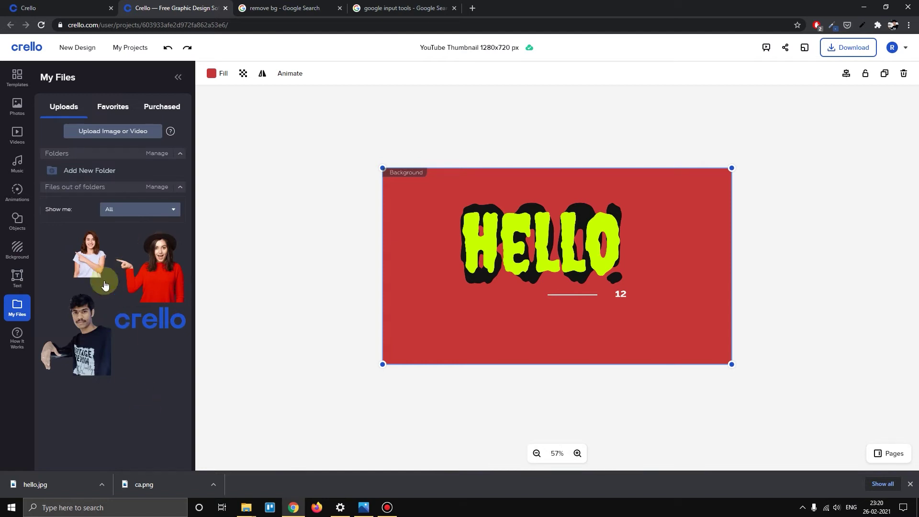
pyautogui.click(104, 273)
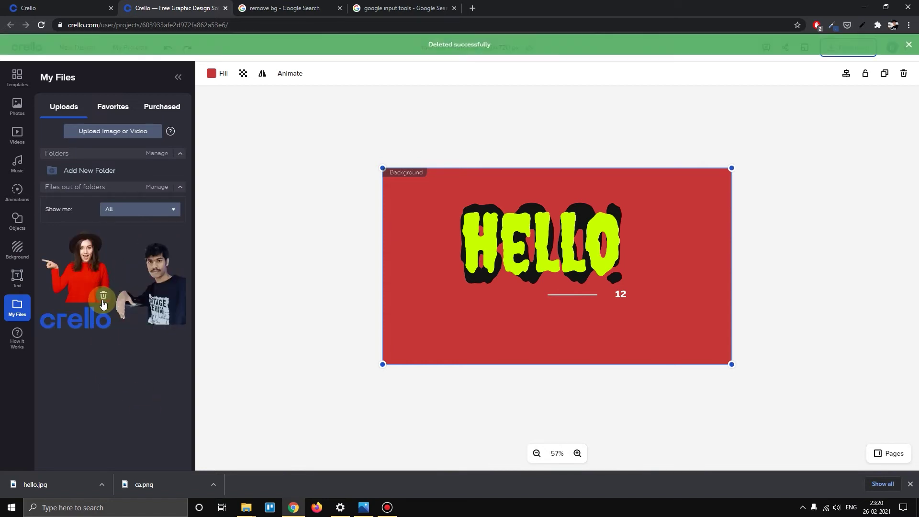
pyautogui.click(100, 292)
pyautogui.click(105, 306)
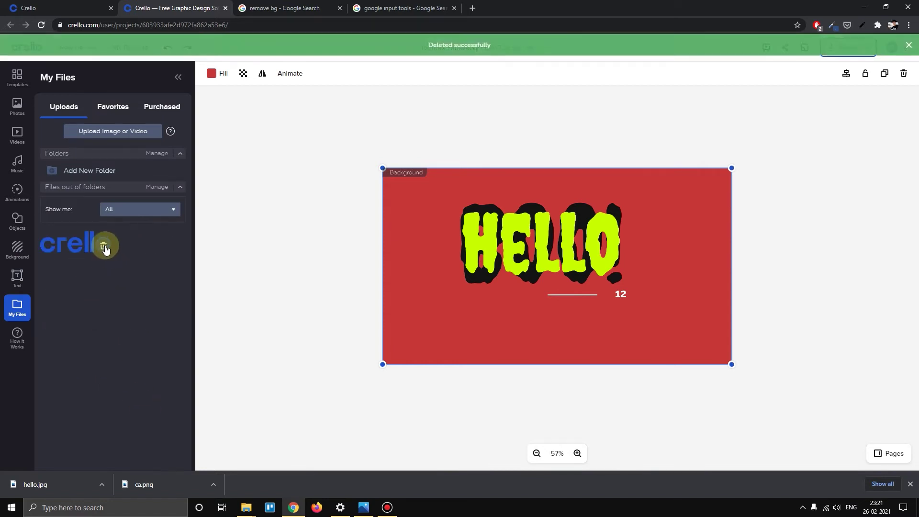
pyautogui.click(103, 246)
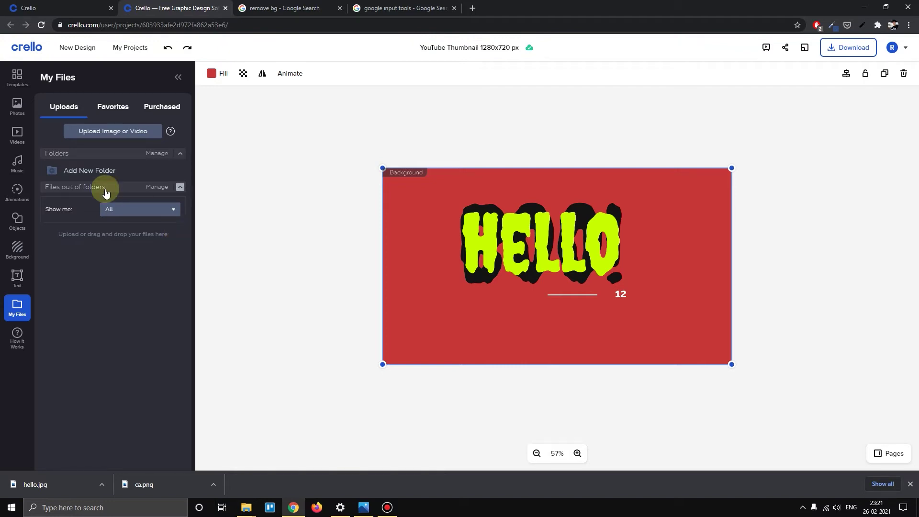
# - Open the earlier yellow Crello thumbnail design from My Projects, then return to the HELLO design
pyautogui.press('super')
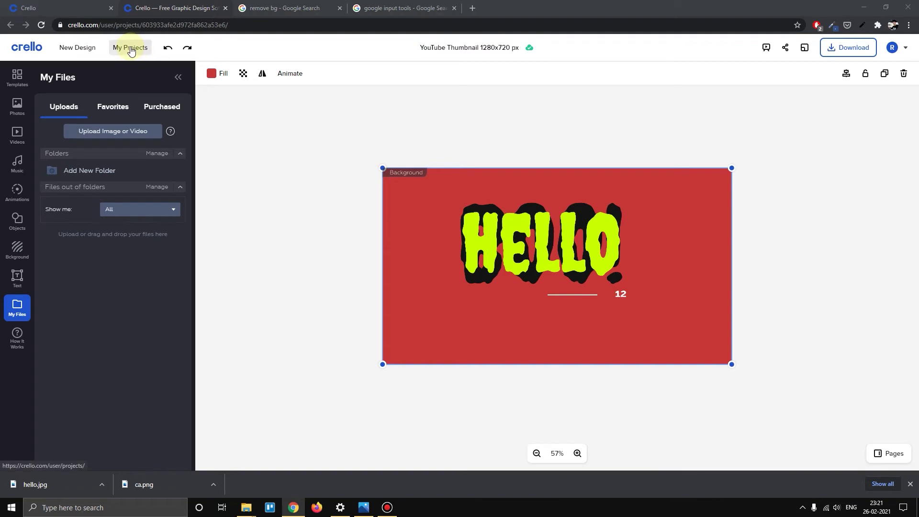
pyautogui.click(130, 48)
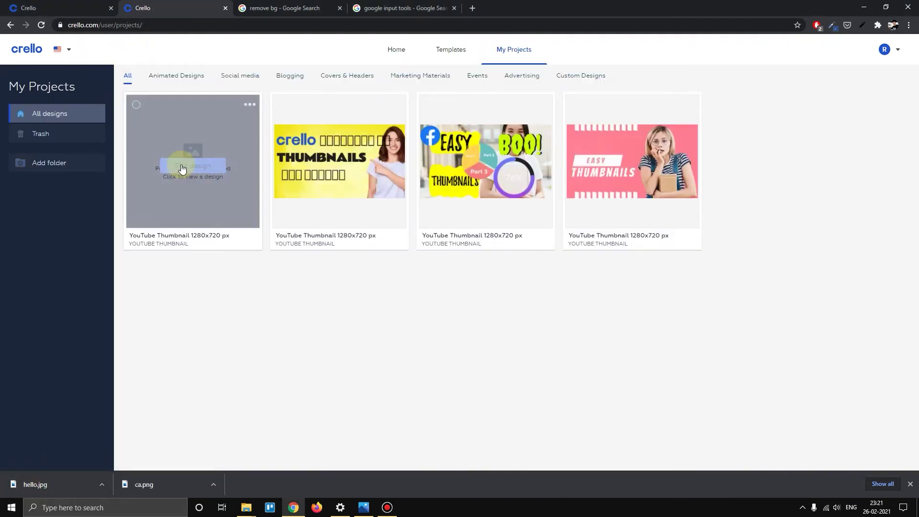
pyautogui.click(322, 136)
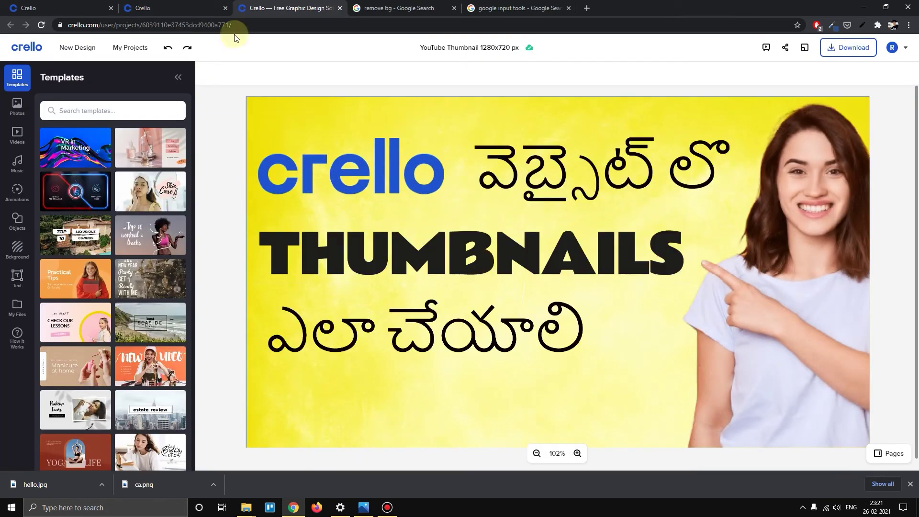
pyautogui.click(165, 5)
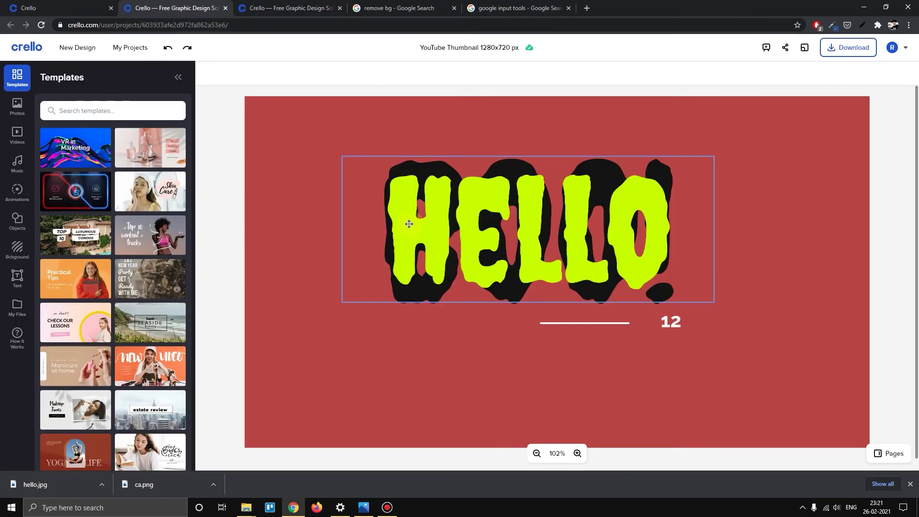
# - Enter and leave editing of the HELLO headline text
pyautogui.doubleClick(493, 230)
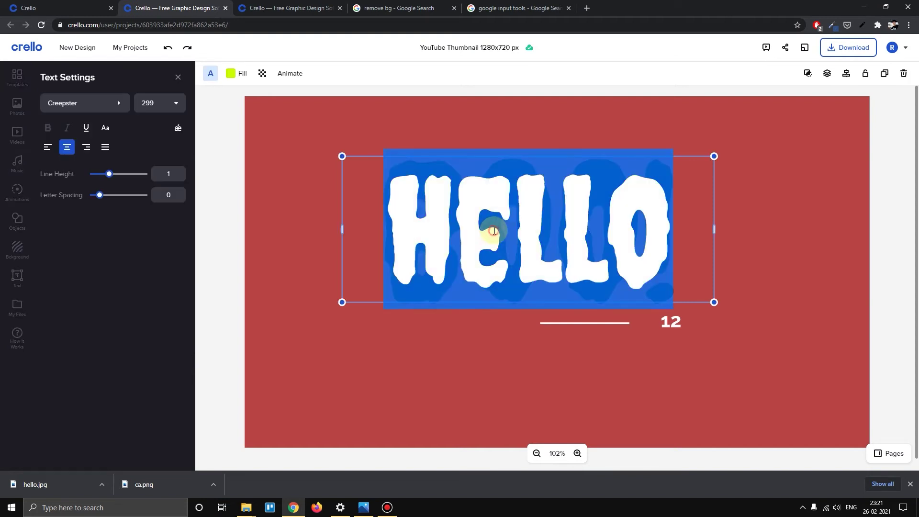
pyautogui.press('Escape')
pyautogui.doubleClick(472, 236)
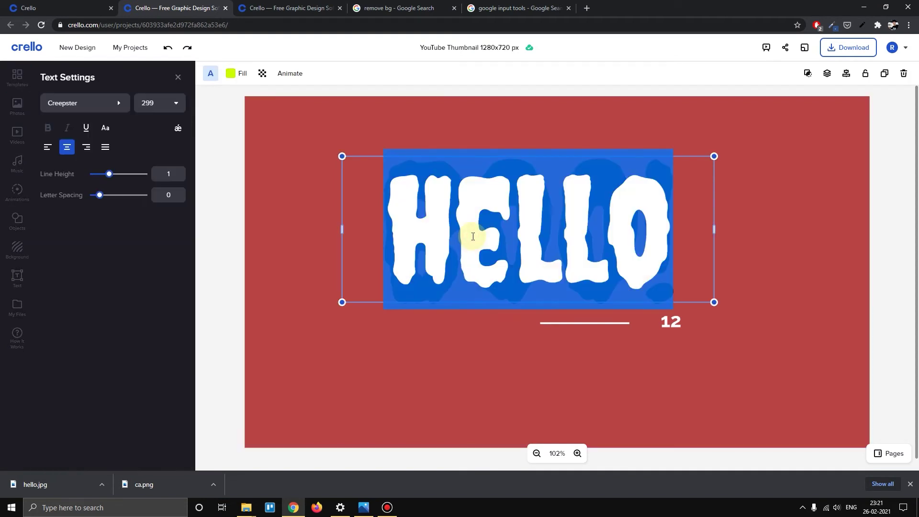
pyautogui.click(377, 340)
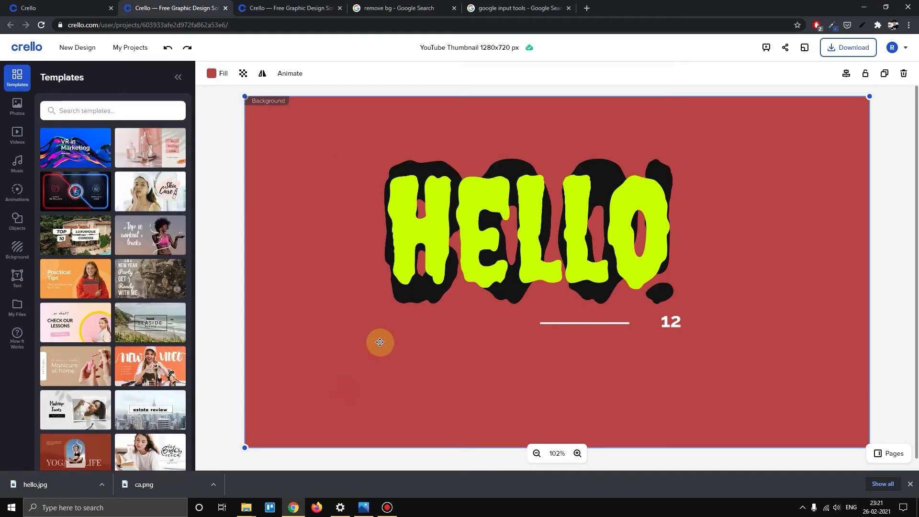
# - Open the Google Input Tools try-out page with Telugu as the input language
pyautogui.click(500, 10)
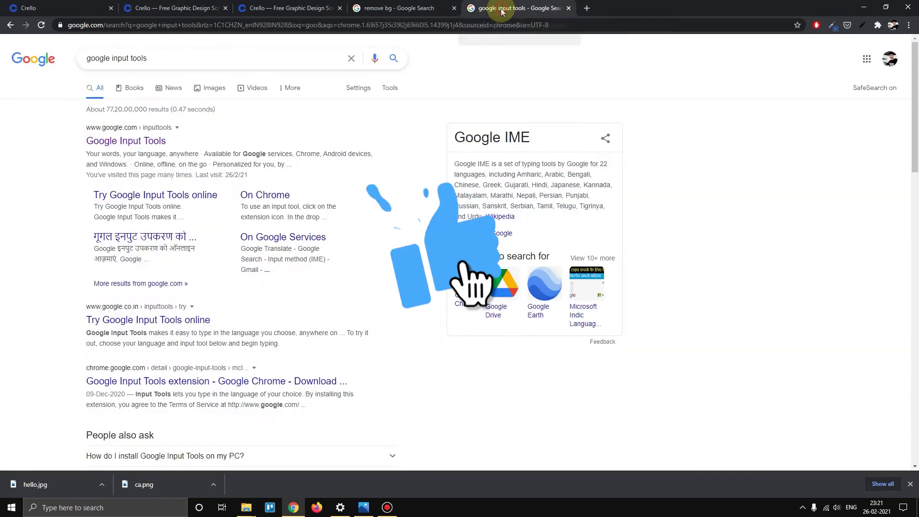
pyautogui.moveTo(90, 58); pyautogui.dragTo(156, 59)
pyautogui.click(163, 58)
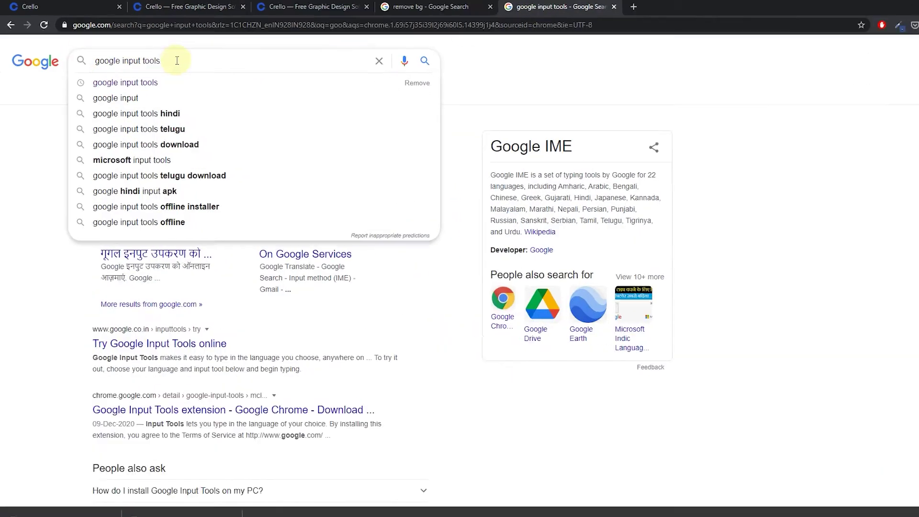
pyautogui.press('Return')
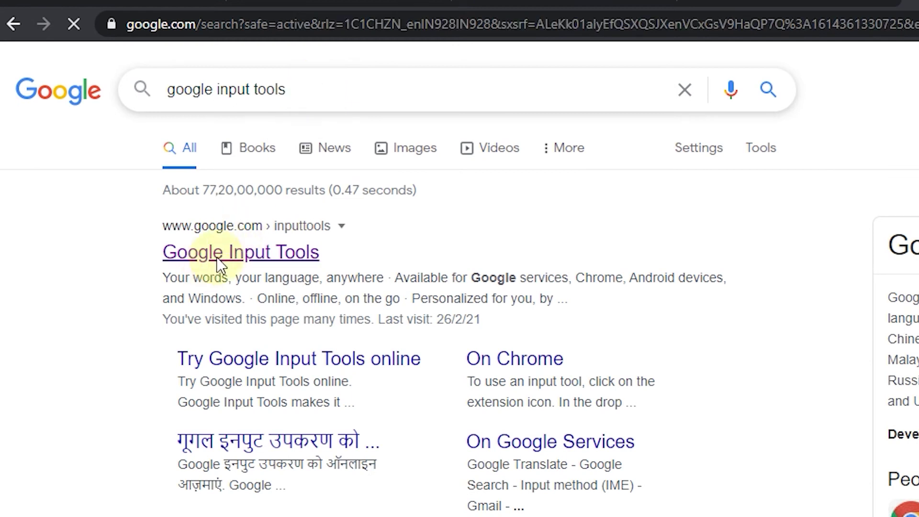
pyautogui.click(280, 246)
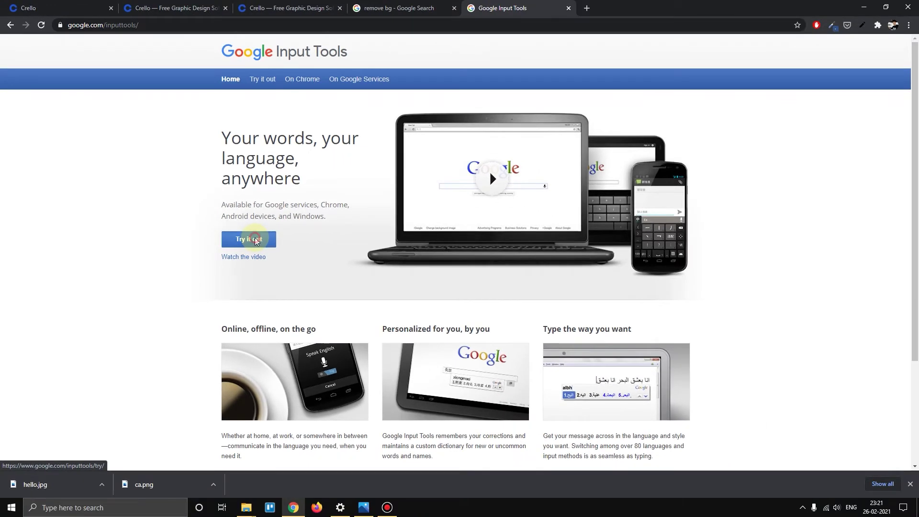
pyautogui.click(256, 239)
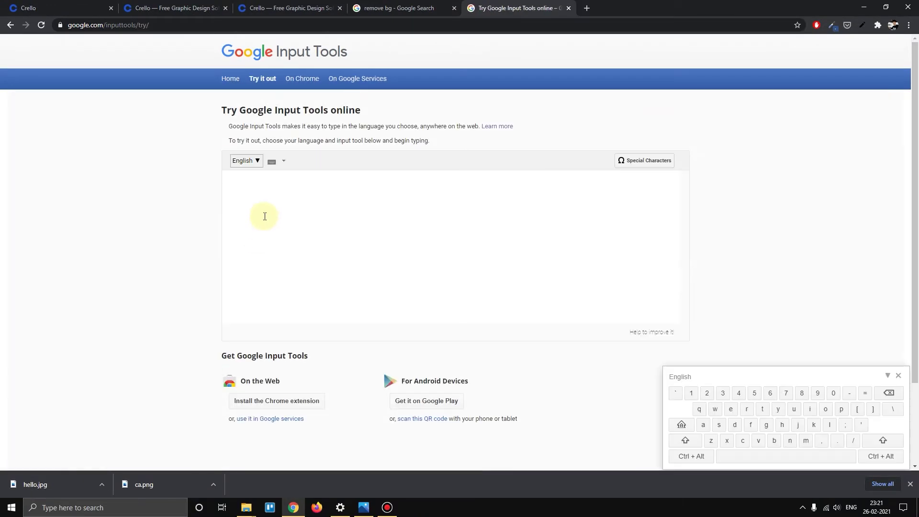
pyautogui.click(255, 163)
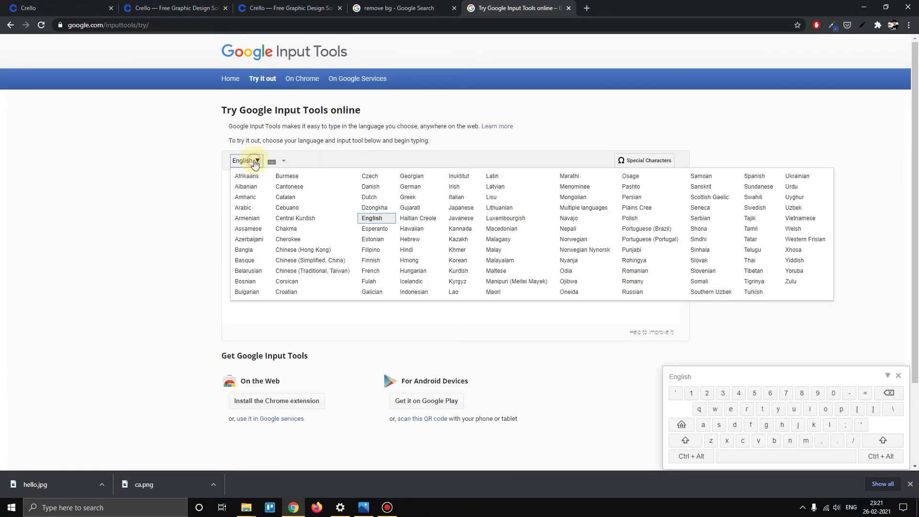
pyautogui.click(756, 250)
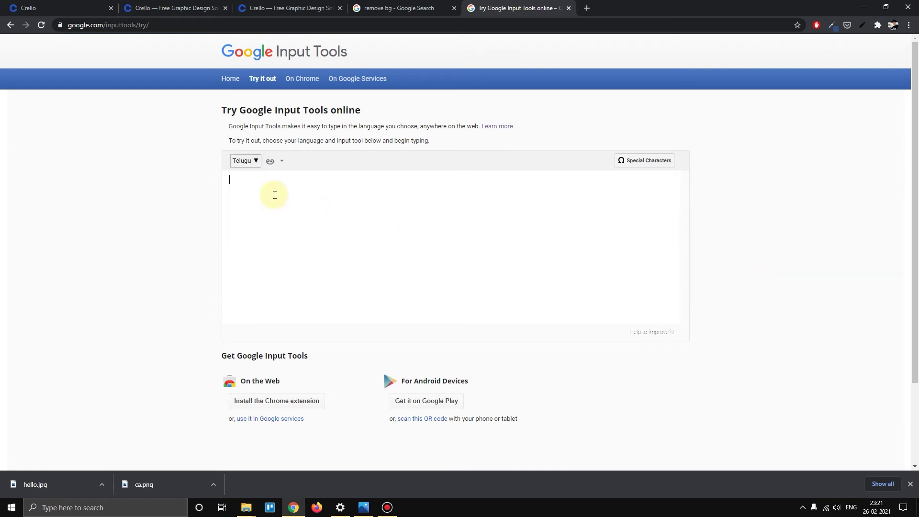
# - Type 'ela cheyaali' to compose ఎలా చేయాలి and select the whole phrase
pyautogui.write('ello')
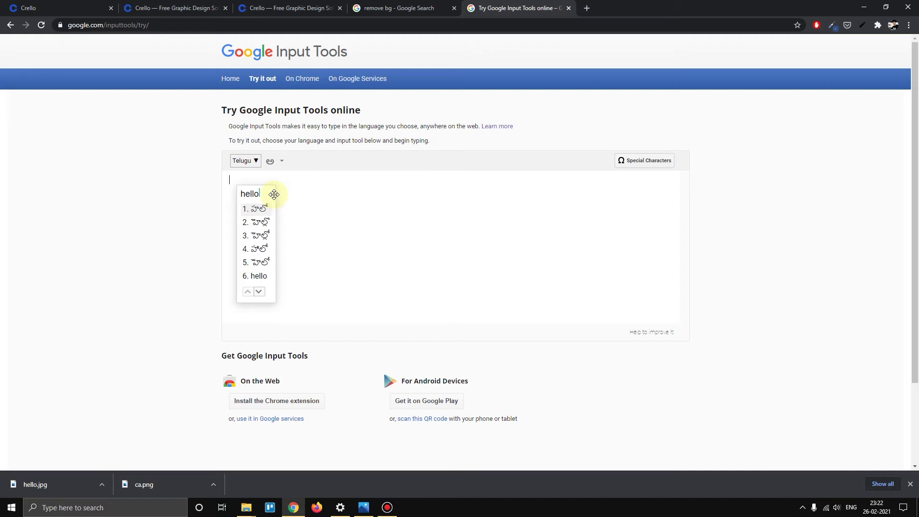
pyautogui.press('BackSpace')
pyautogui.press('BackSpace')
pyautogui.press('BackSpace')
pyautogui.press('BackSpace')
pyautogui.press('BackSpace')
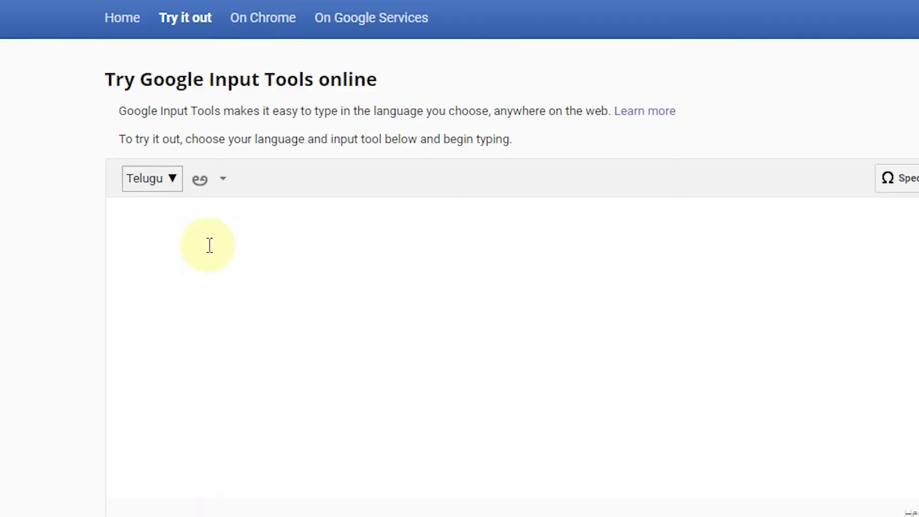
pyautogui.write('ela ')
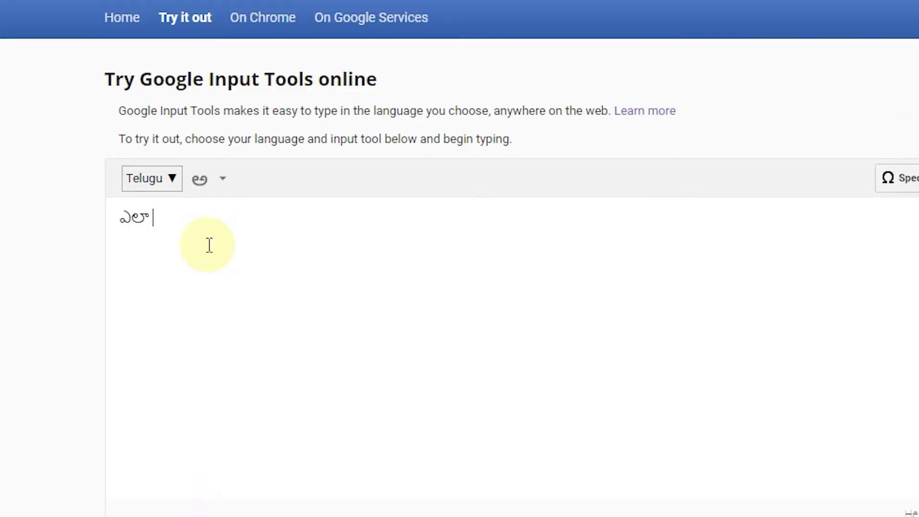
pyautogui.write('cheyaa')
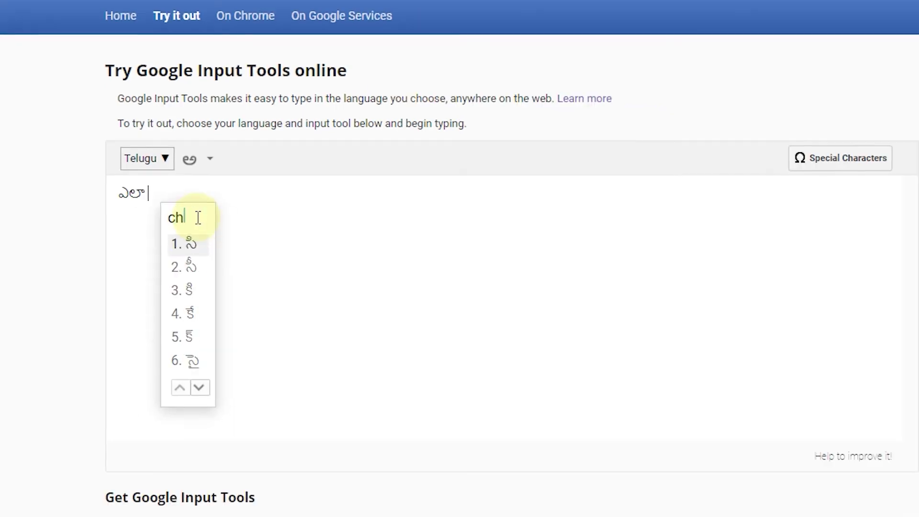
pyautogui.write('li')
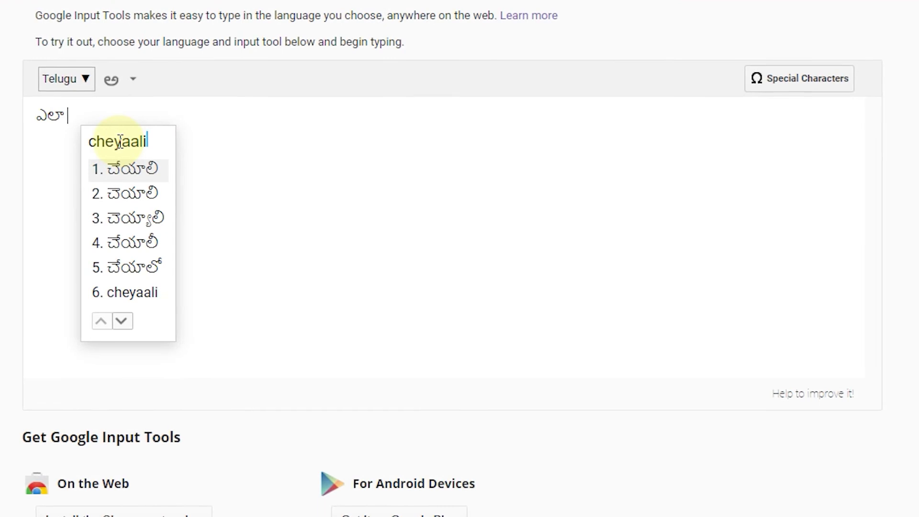
pyautogui.click(126, 168)
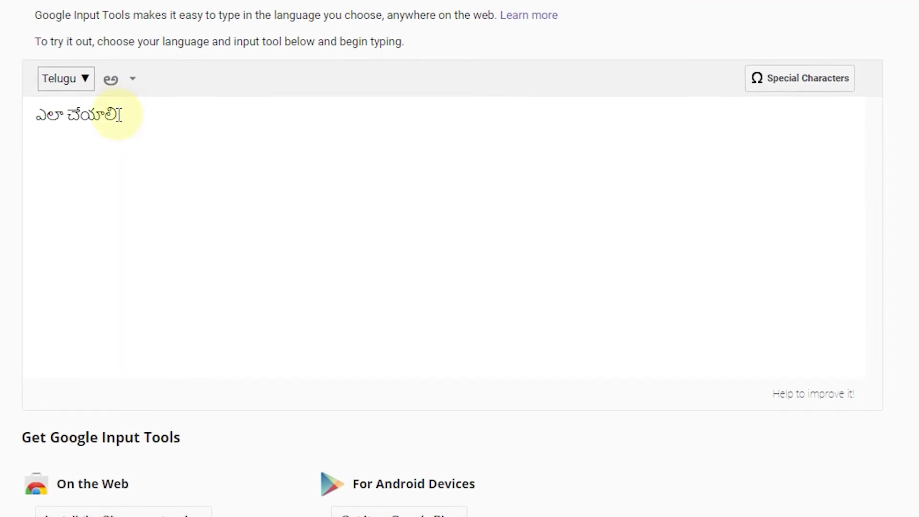
pyautogui.moveTo(120, 115); pyautogui.dragTo(22, 118)
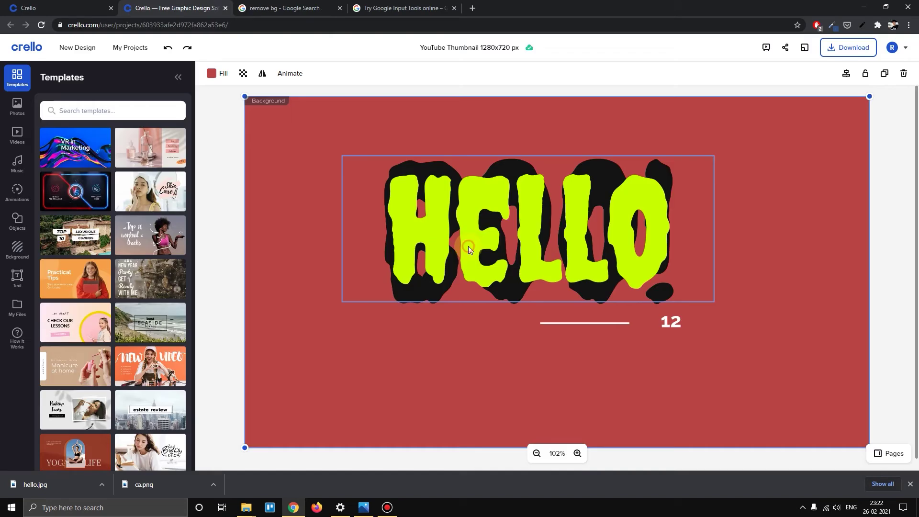
pyautogui.click(508, 245)
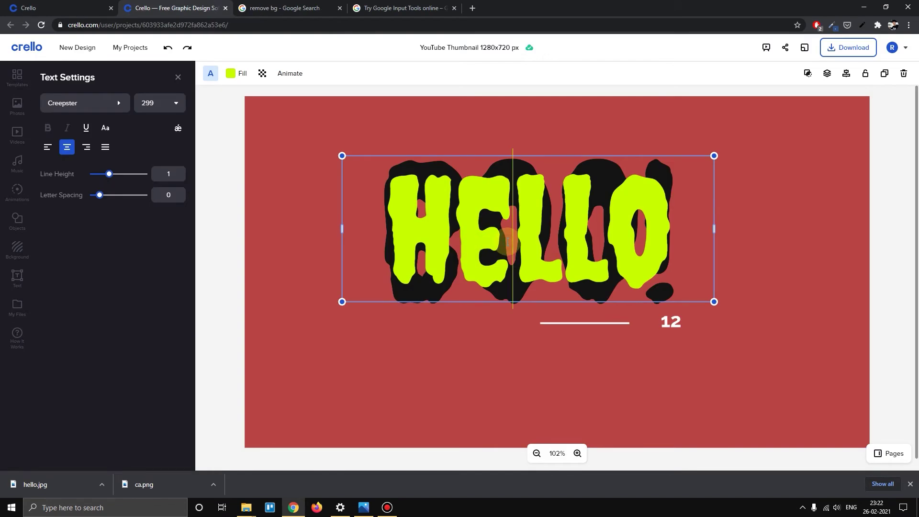
# - Replace the HELLO headline with the pasted Telugu phrase ఎలా చేయాలి
pyautogui.doubleClick(508, 243)
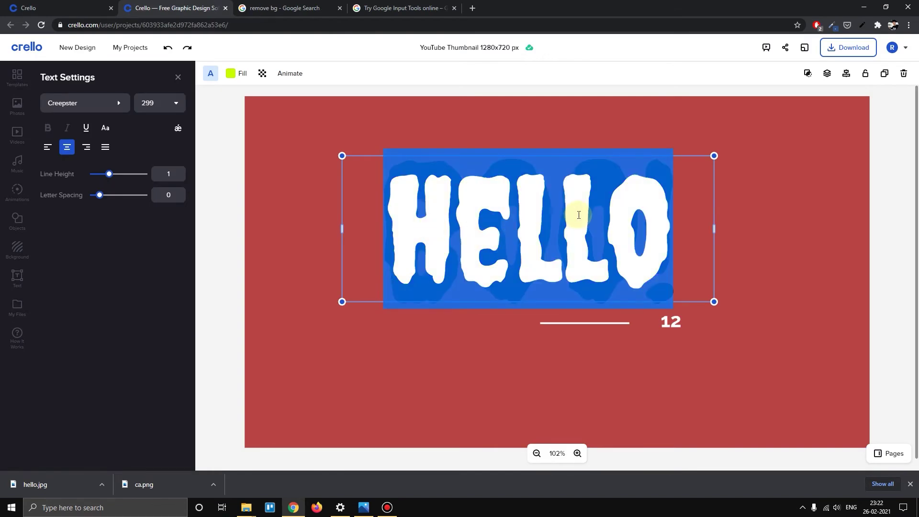
pyautogui.hotkey('ctrl', 'v')
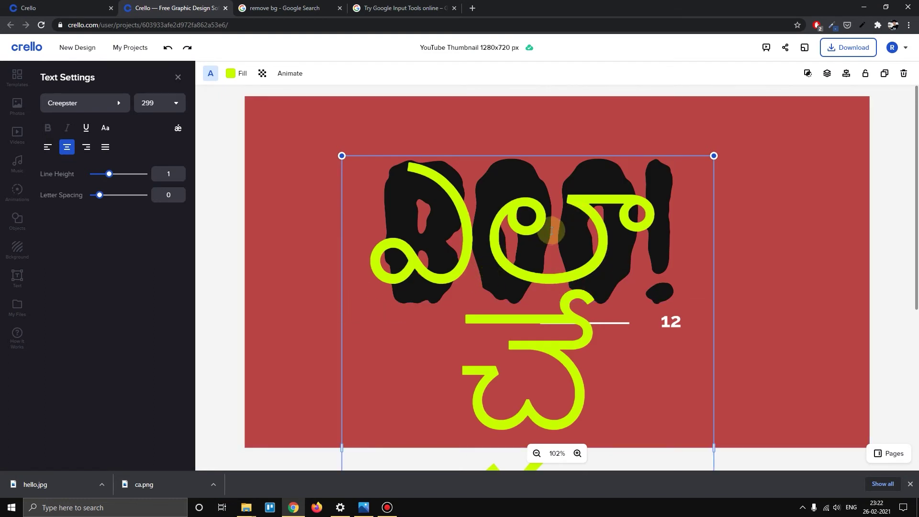
pyautogui.moveTo(713, 156); pyautogui.dragTo(656, 246)
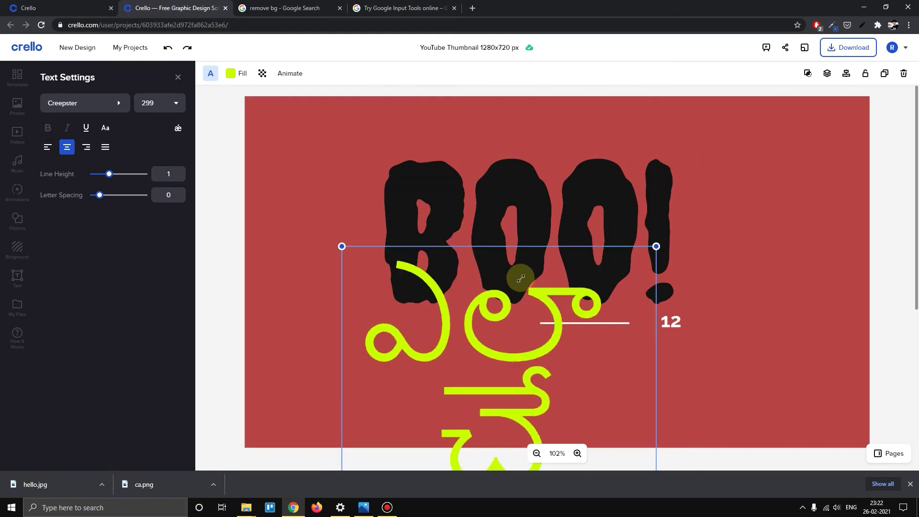
pyautogui.click(537, 453)
# - Widen the Telugu headline box so the text fits on two lines
pyautogui.click(503, 366)
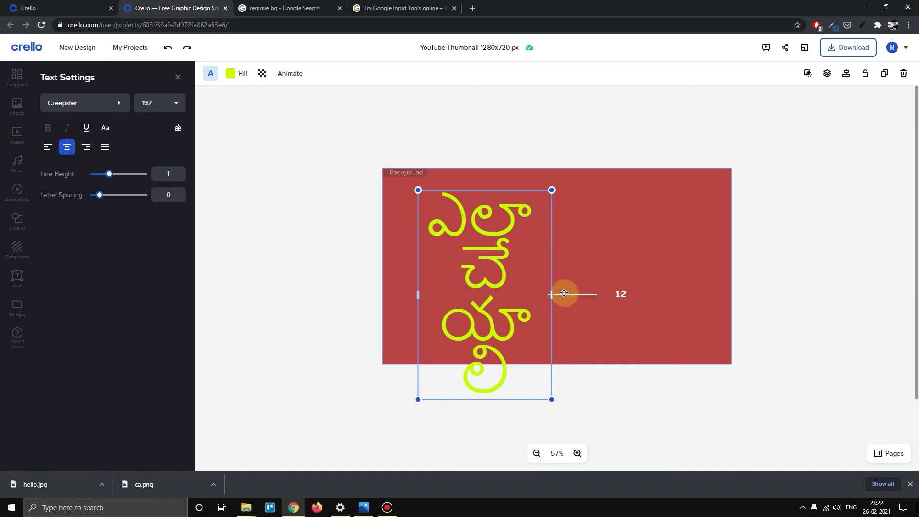
pyautogui.moveTo(552, 293); pyautogui.dragTo(699, 268)
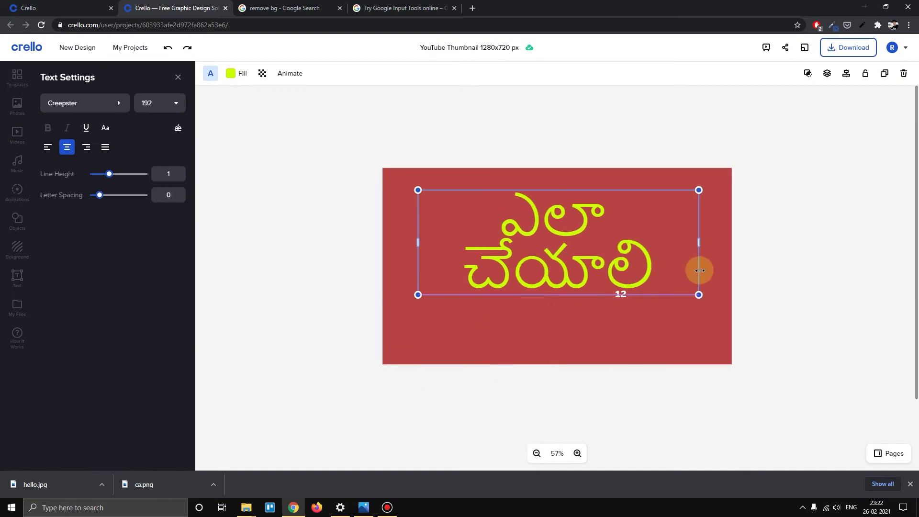
pyautogui.click(569, 351)
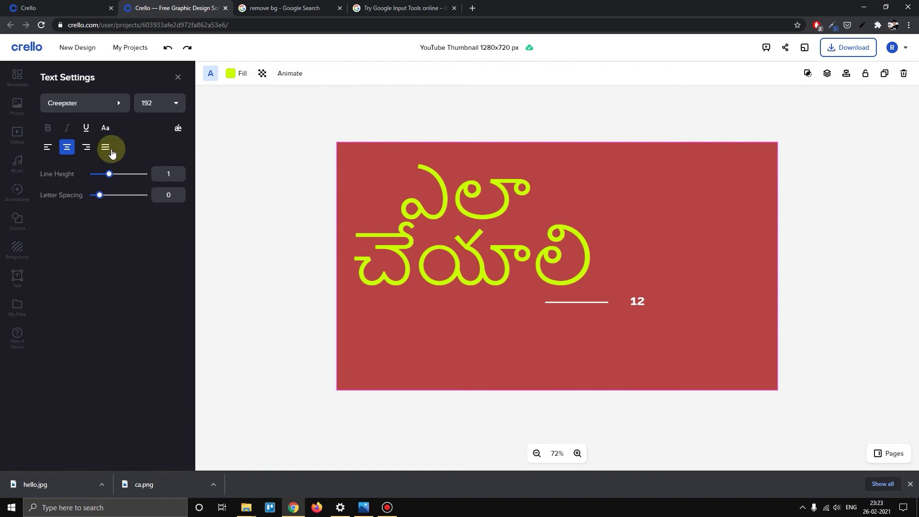
pyautogui.click(17, 80)
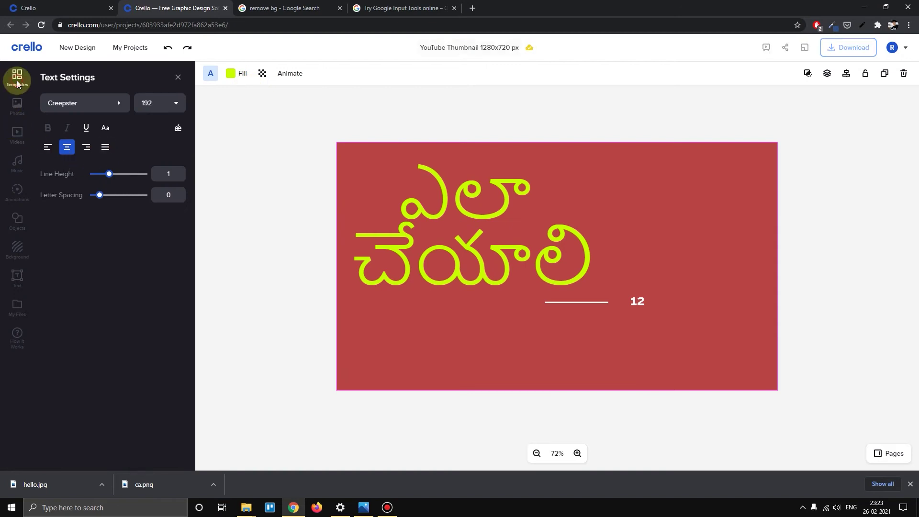
pyautogui.click(489, 207)
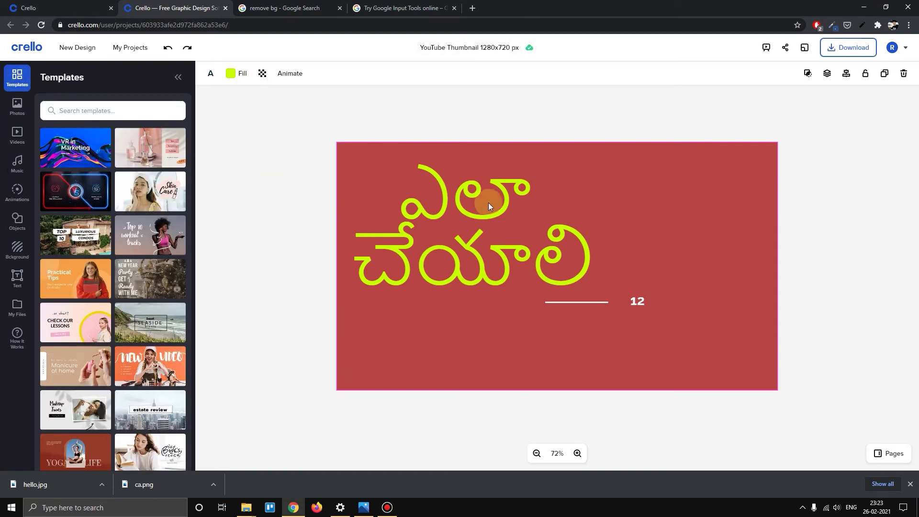
pyautogui.click(837, 207)
pyautogui.hotkey('alt', 'Tab')
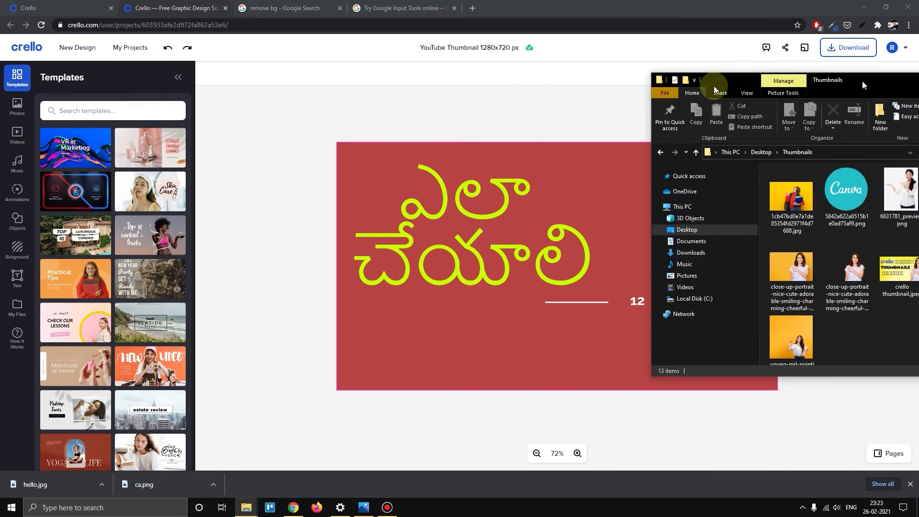
pyautogui.moveTo(713, 85); pyautogui.dragTo(502, 87)
pyautogui.click(572, 221)
pyautogui.doubleClick(577, 216)
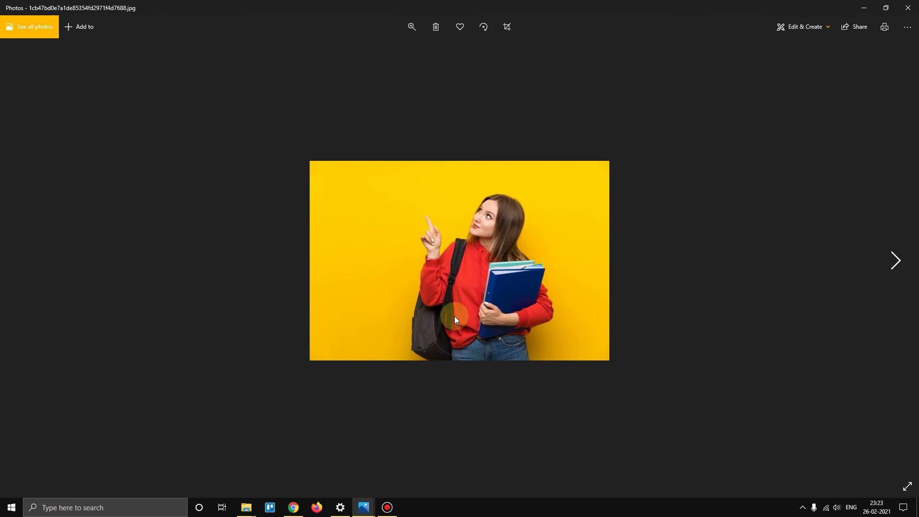
pyautogui.click(912, 6)
pyautogui.hotkey('alt', 'F4')
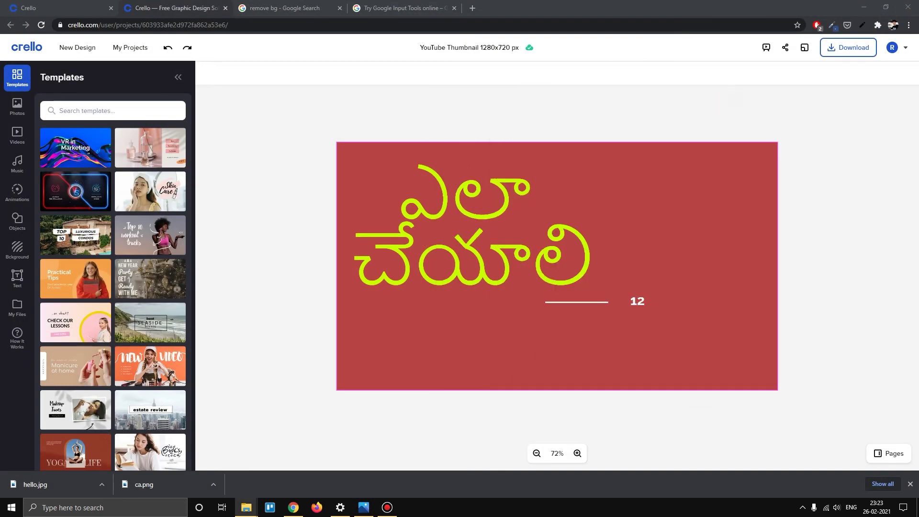
# - Open remove.bg and upload the yellow-background photo of the girl holding books
pyautogui.click(261, 5)
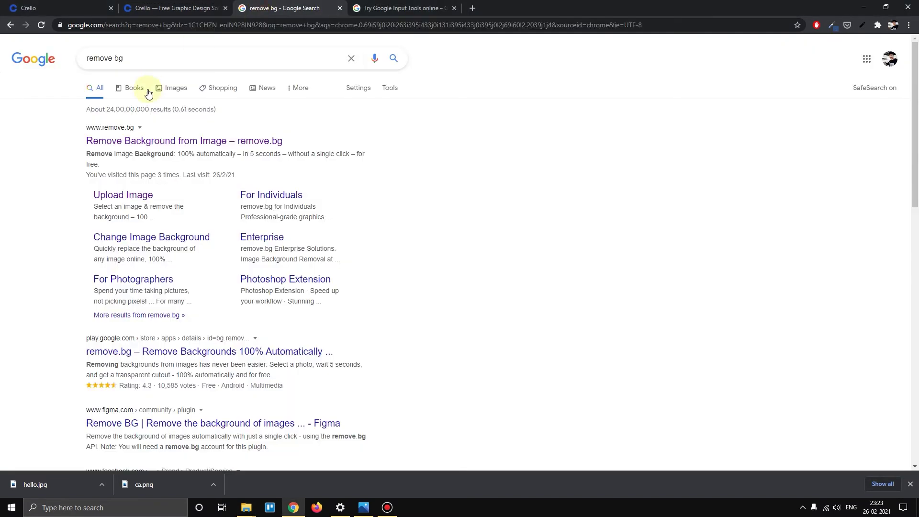
pyautogui.click(151, 58)
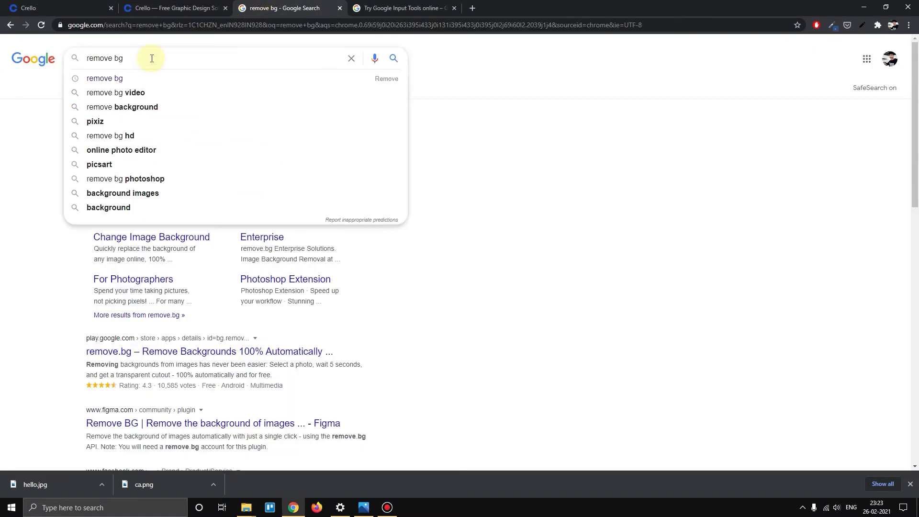
pyautogui.click(28, 211)
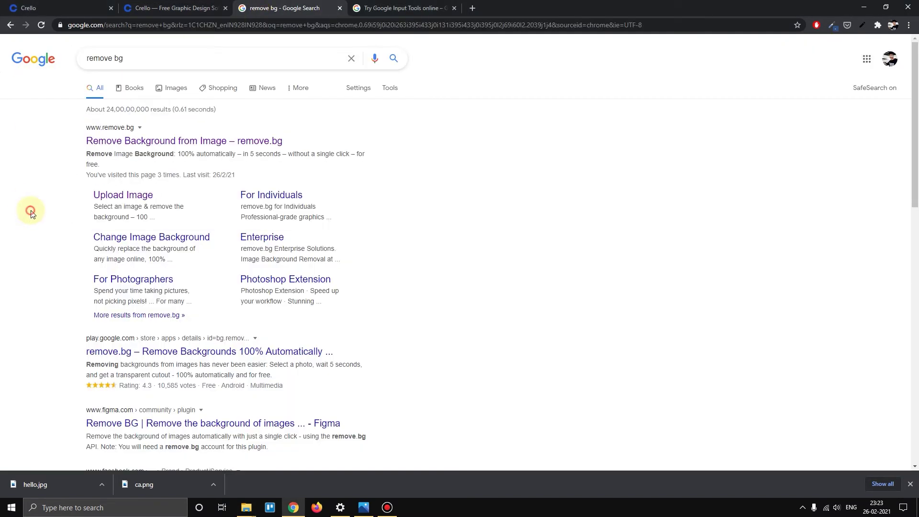
pyautogui.click(131, 142)
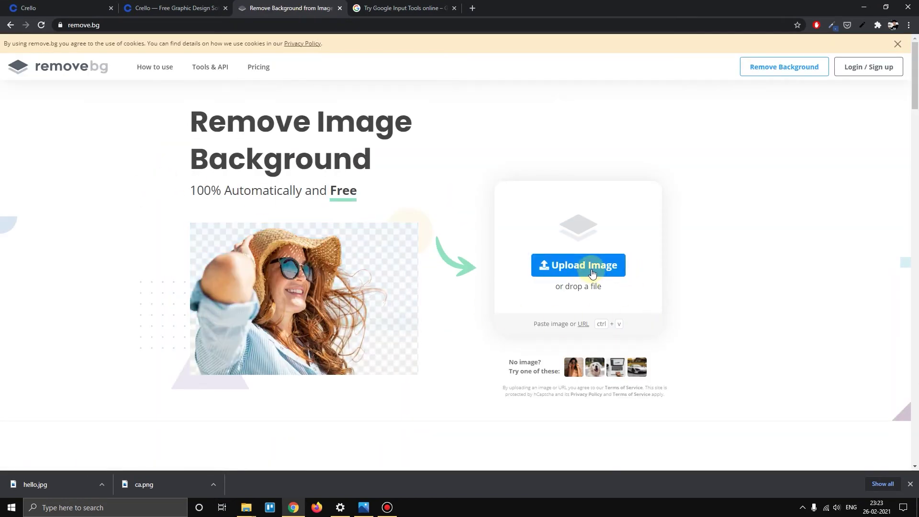
pyautogui.click(592, 273)
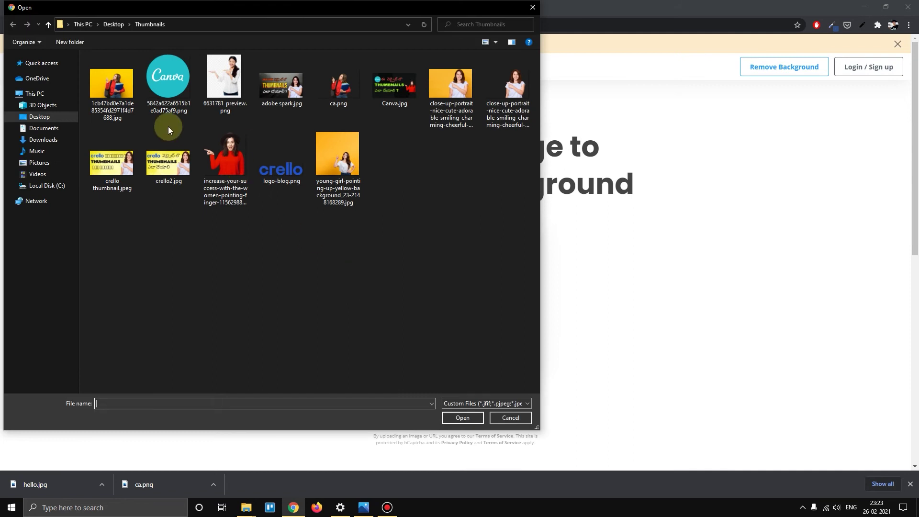
pyautogui.doubleClick(120, 83)
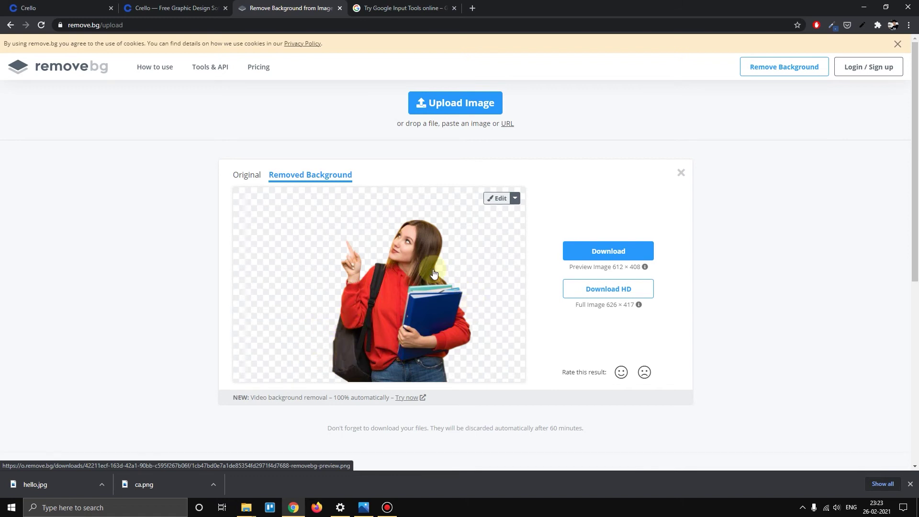
# - In ERASE / RESTORE, adjust the brush size and erase the dark backpack from the cutout
pyautogui.click(497, 204)
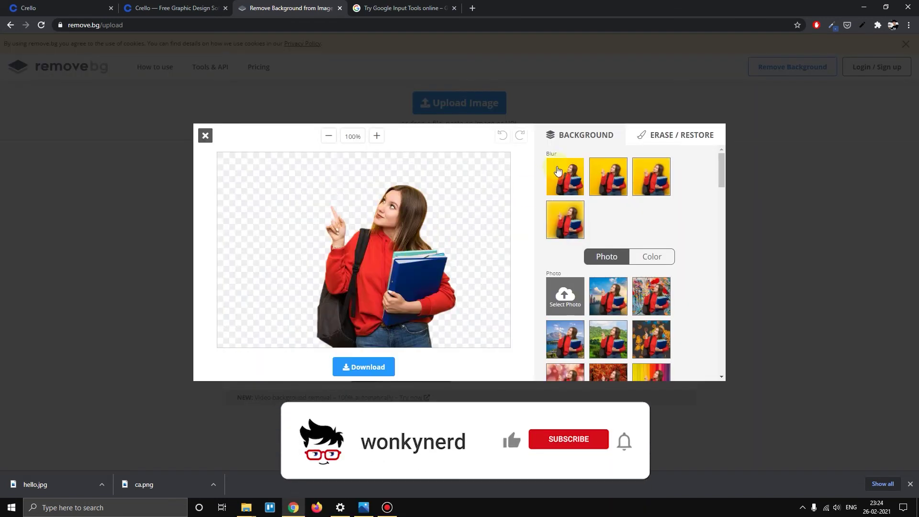
pyautogui.click(685, 145)
pyautogui.moveTo(595, 199); pyautogui.dragTo(604, 200)
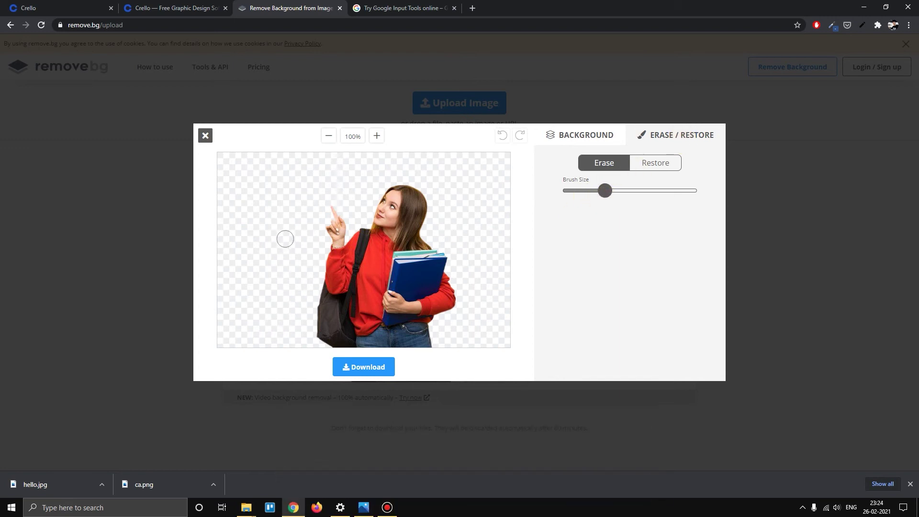
pyautogui.moveTo(592, 194)
pyautogui.mouseDown()
pyautogui.moveTo(580, 196)
pyautogui.moveTo(613, 201)
pyautogui.moveTo(592, 201)
pyautogui.mouseUp()
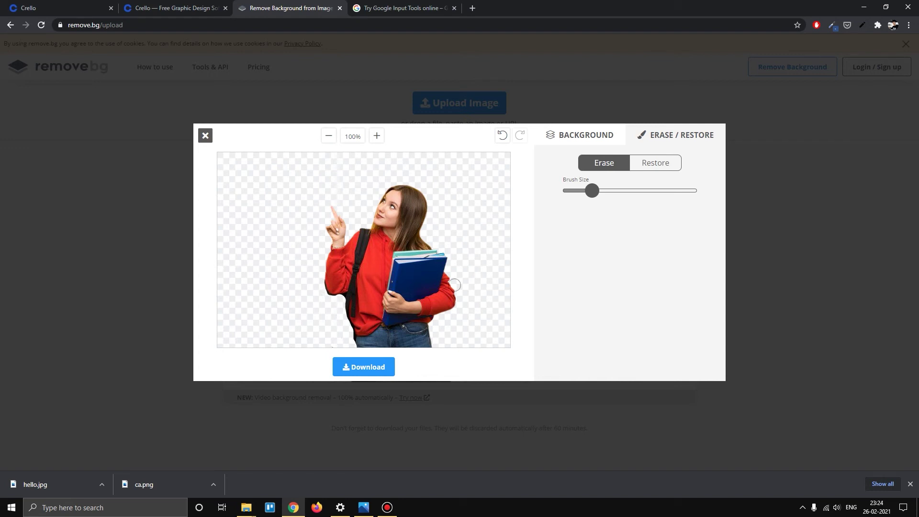
# - Download the edited girl cutout as a PNG and go back to Crello's uploads
pyautogui.click(379, 374)
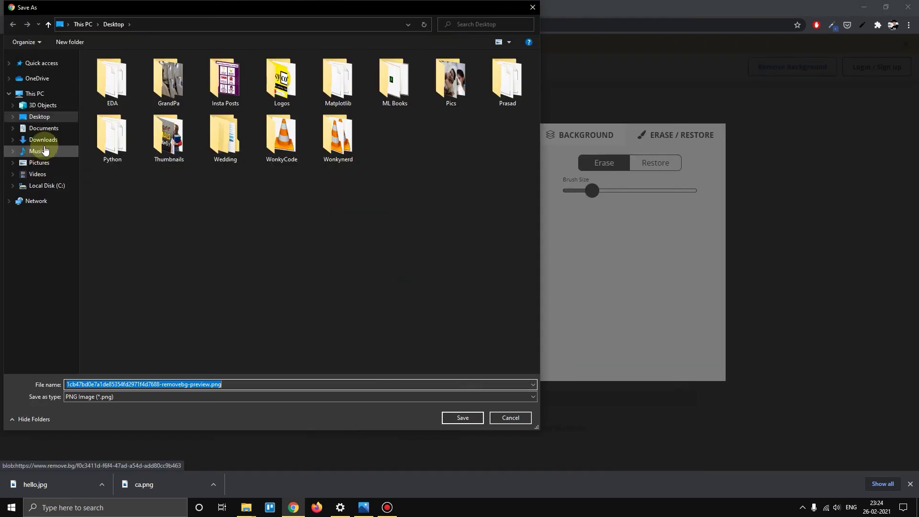
pyautogui.click(476, 419)
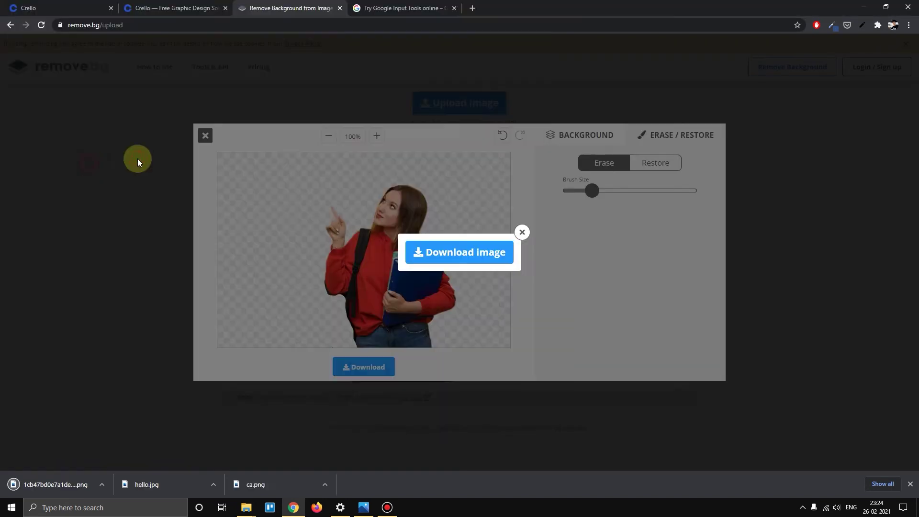
pyautogui.click(514, 237)
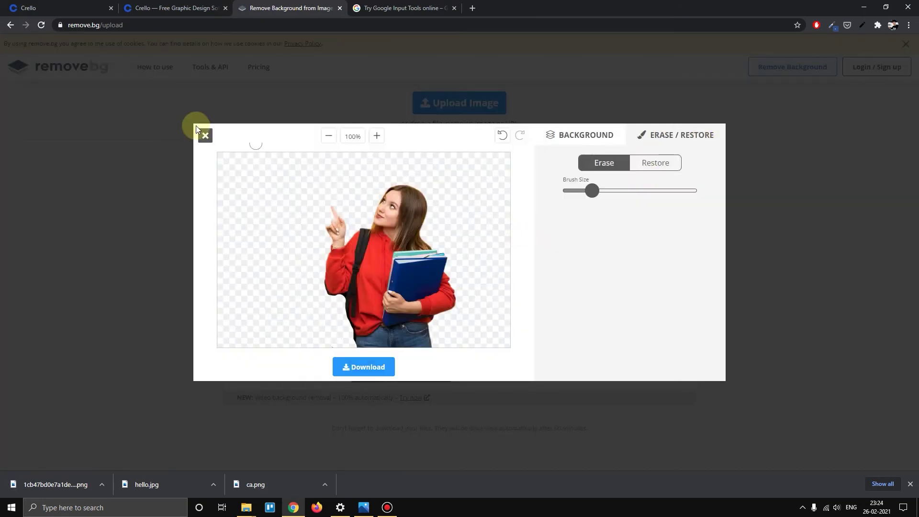
pyautogui.click(150, 4)
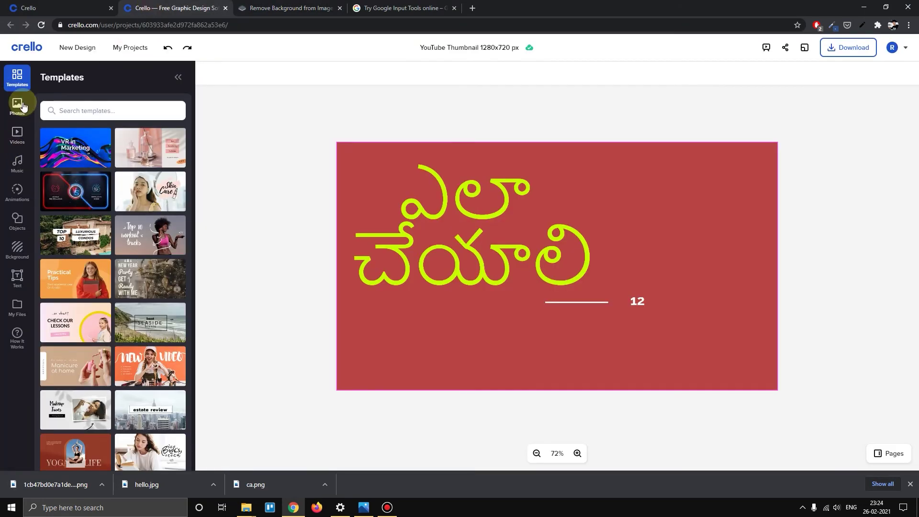
pyautogui.click(18, 311)
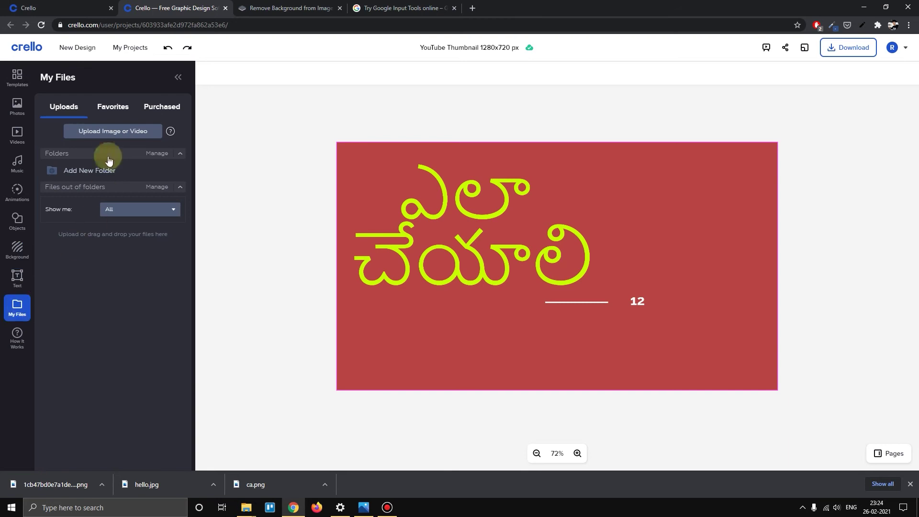
# - Upload the girl cutout PNG from the Desktop into Crello's My Files
pyautogui.click(96, 130)
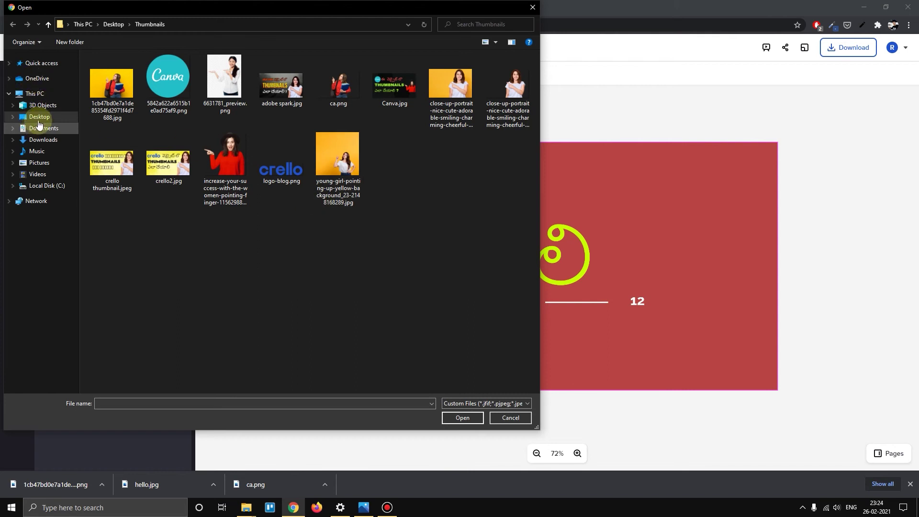
pyautogui.click(39, 116)
pyautogui.doubleClick(394, 143)
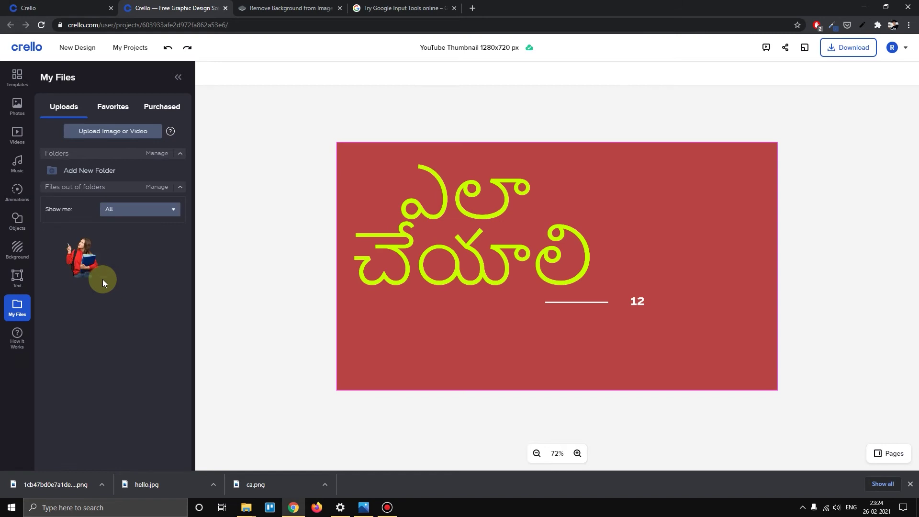
# - Place the girl cutout right of the Telugu headline, above the 12, zooming in twice
pyautogui.moveTo(81, 256); pyautogui.dragTo(701, 217)
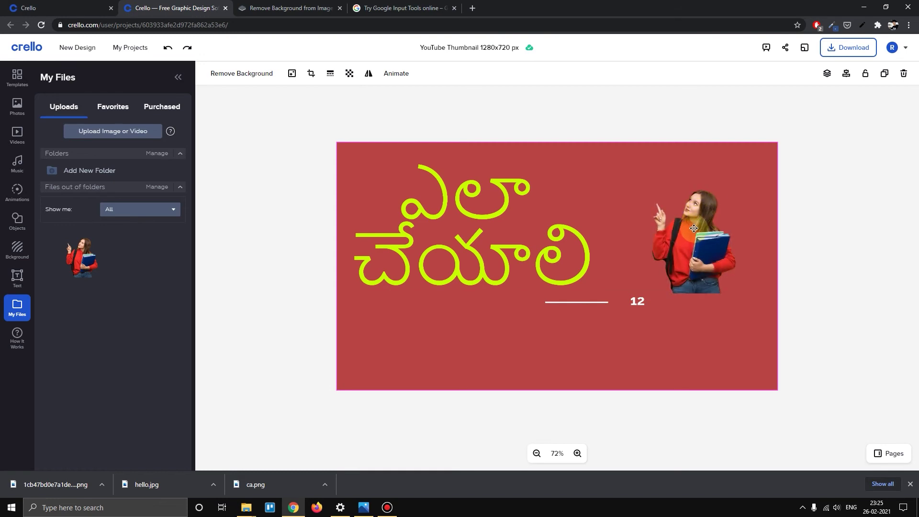
pyautogui.moveTo(694, 248); pyautogui.dragTo(688, 264)
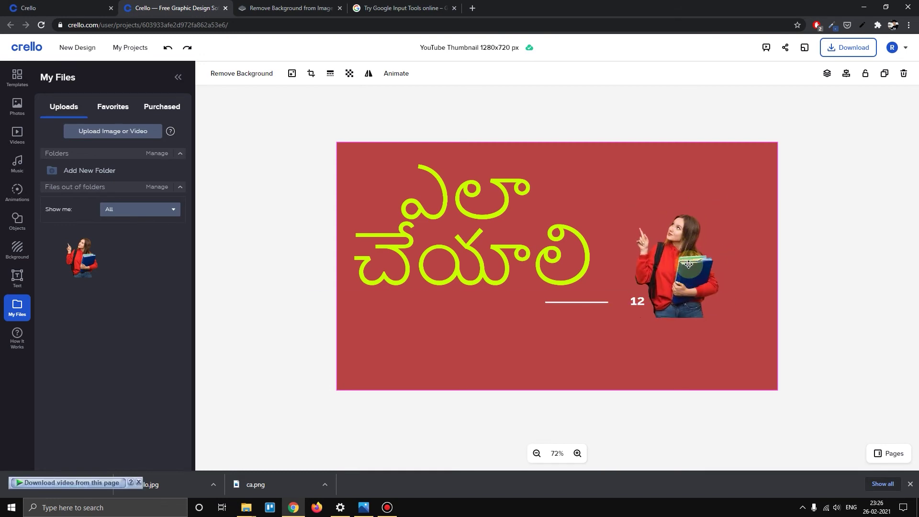
pyautogui.click(579, 457)
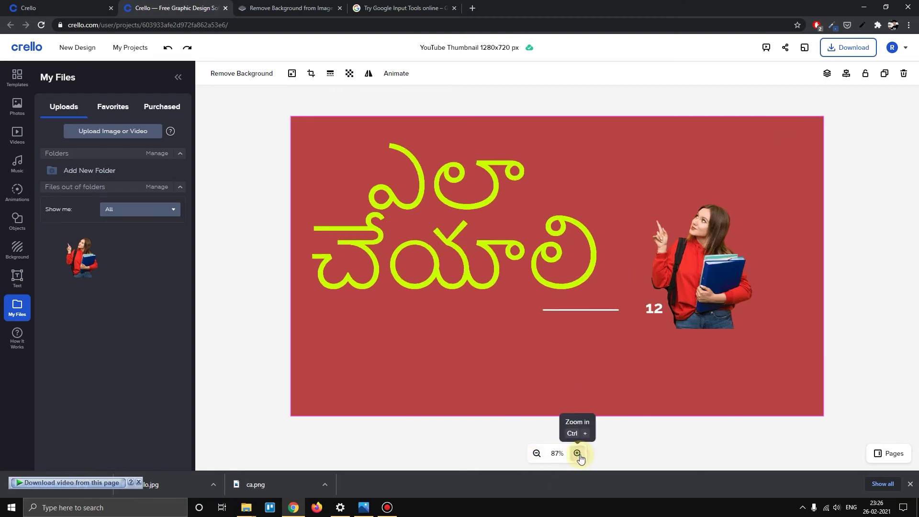
pyautogui.click(579, 457)
pyautogui.moveTo(726, 267); pyautogui.dragTo(746, 231)
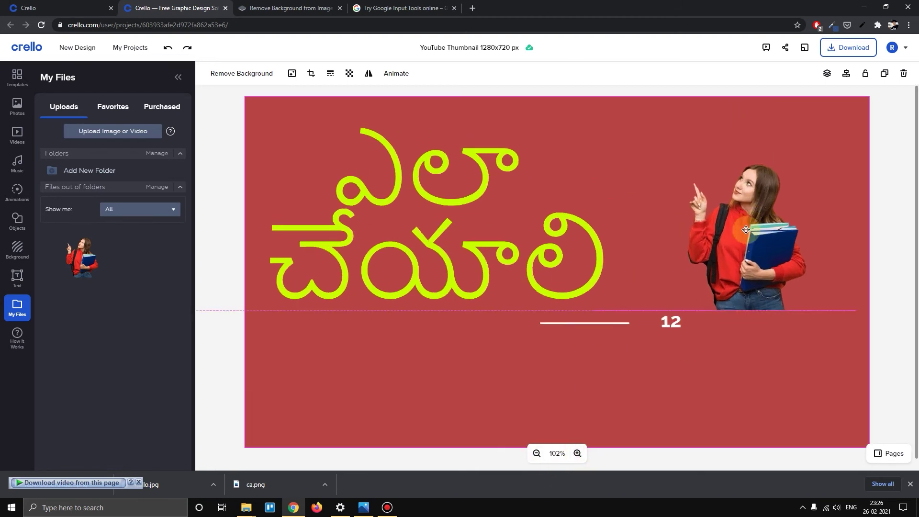
pyautogui.doubleClick(747, 215)
pyautogui.click(592, 415)
pyautogui.click(712, 235)
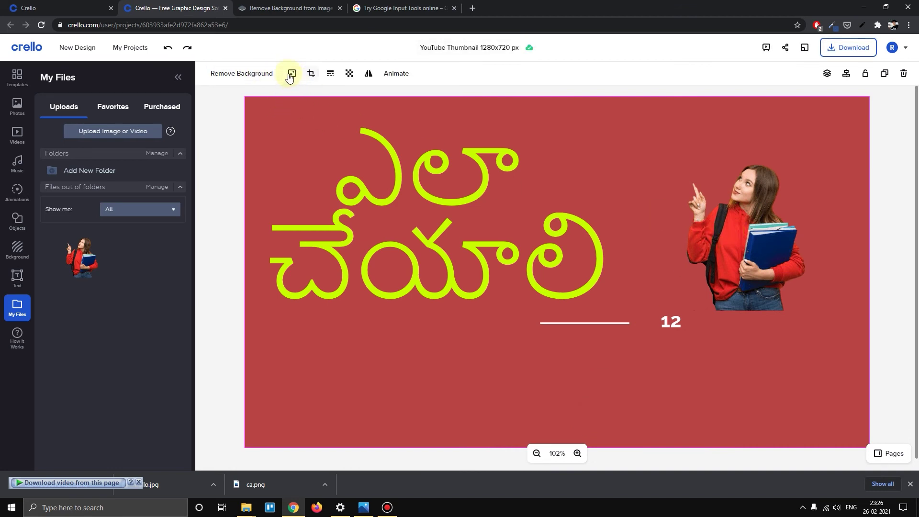
# - Apply the Nordic photo filter to the girl cutout after trying Festive
pyautogui.click(291, 74)
pyautogui.click(94, 161)
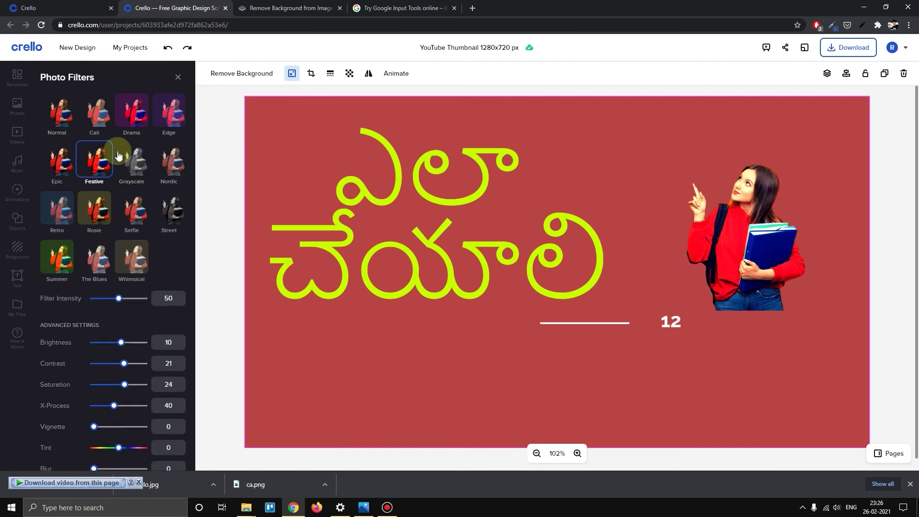
pyautogui.click(169, 161)
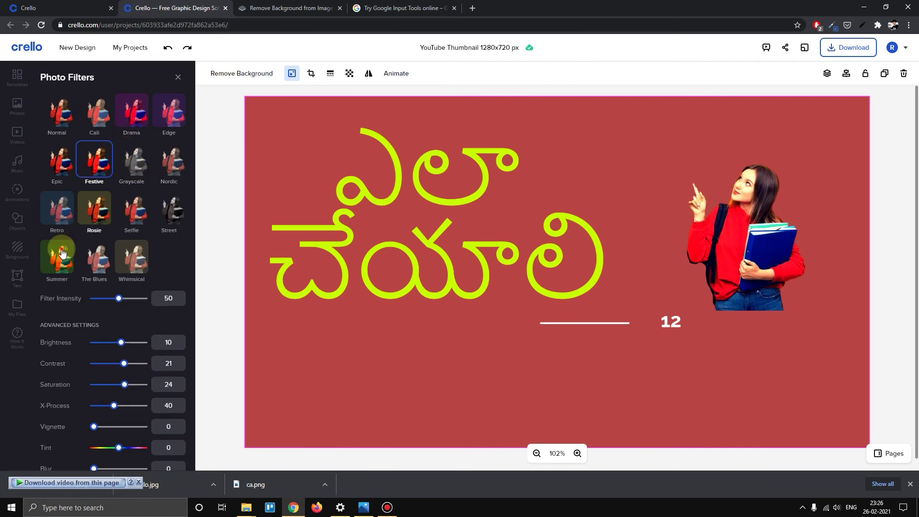
# - Try a solid border on the girl, reset it to none, and check transparency
pyautogui.click(331, 74)
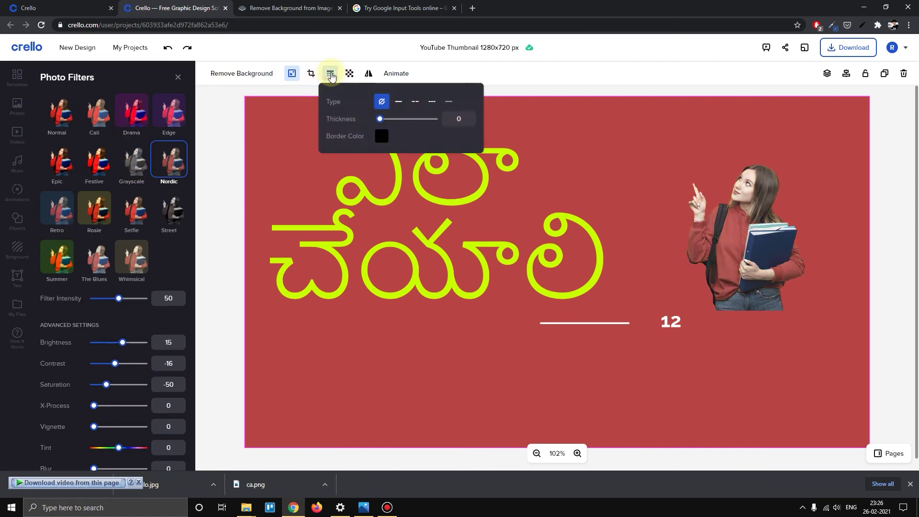
pyautogui.moveTo(380, 119); pyautogui.dragTo(392, 139)
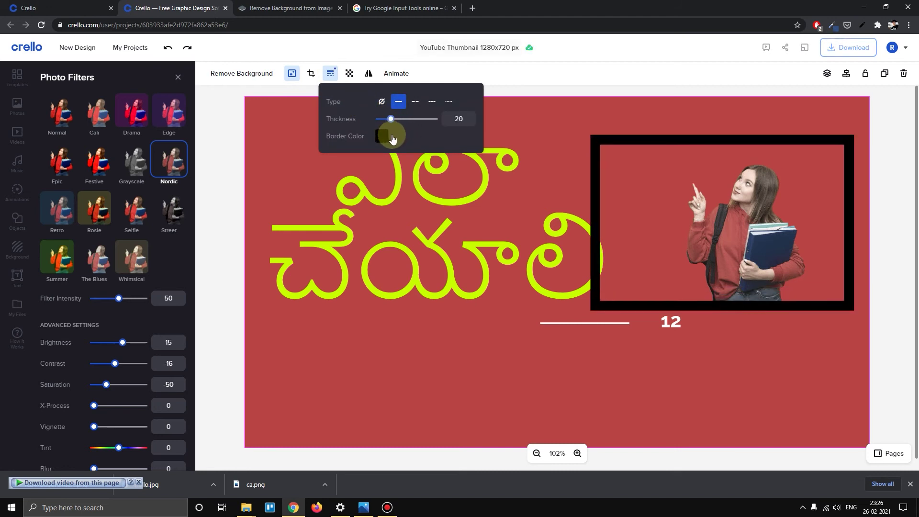
pyautogui.click(382, 101)
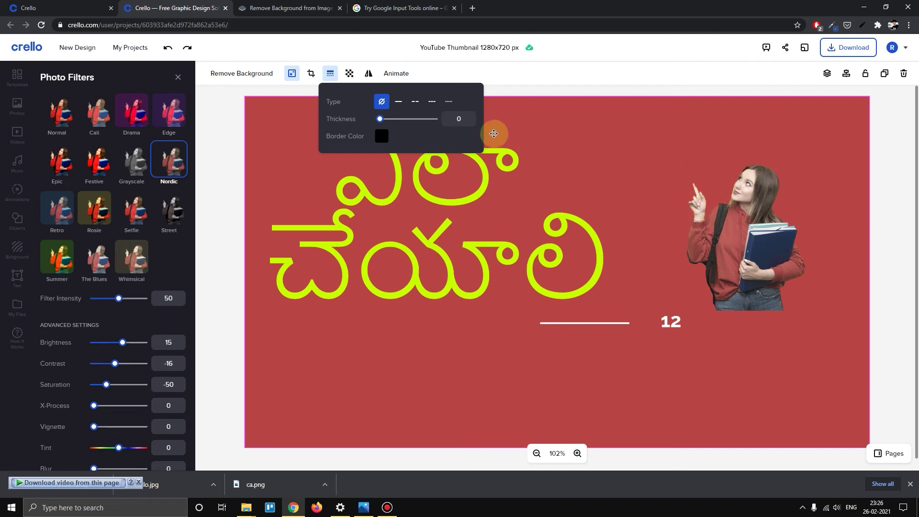
pyautogui.click(354, 75)
pyautogui.moveTo(410, 99); pyautogui.dragTo(448, 100)
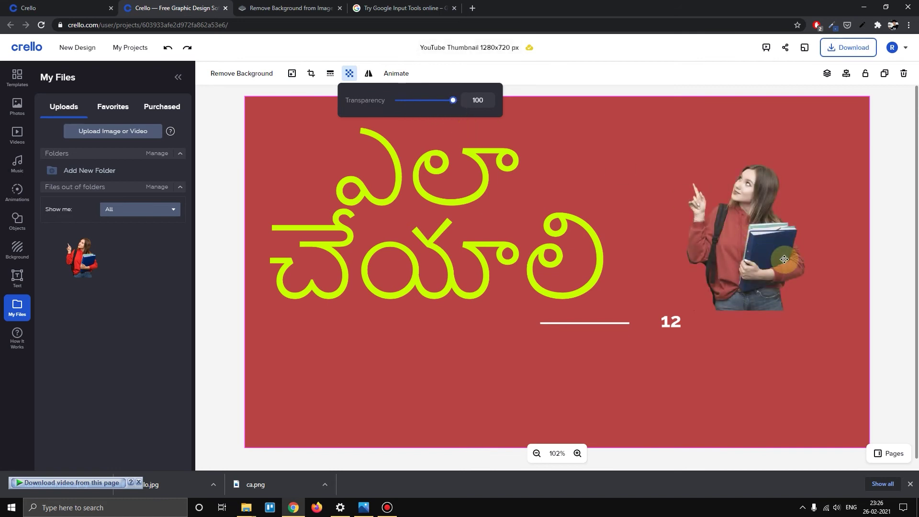
# - Flip the girl cutout horizontally so she faces the headline, and close the Animations panel
pyautogui.click(459, 119)
pyautogui.click(369, 75)
pyautogui.click(386, 96)
pyautogui.click(386, 96)
pyautogui.click(385, 96)
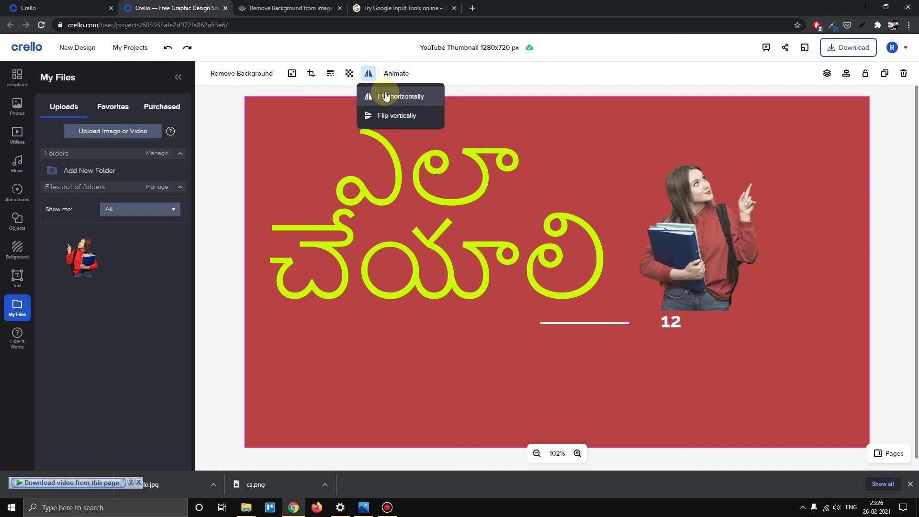
pyautogui.click(386, 115)
pyautogui.click(397, 73)
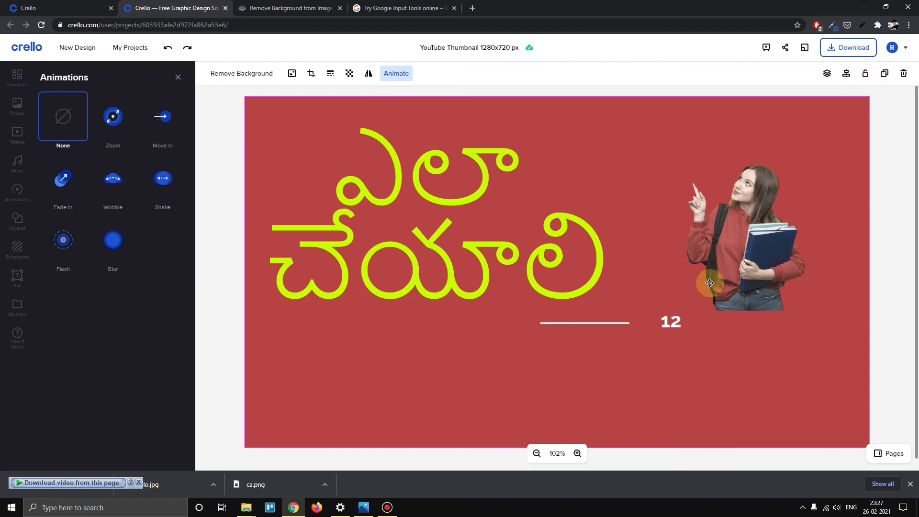
pyautogui.click(139, 244)
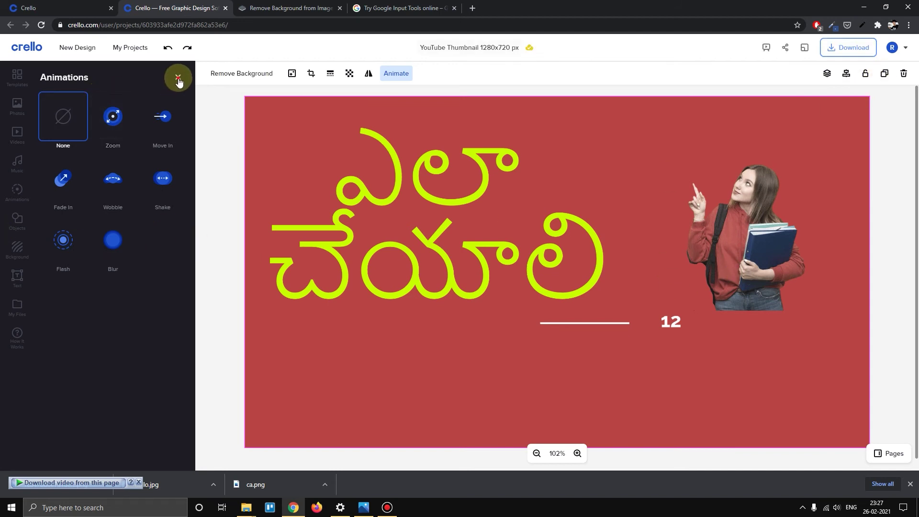
pyautogui.click(178, 77)
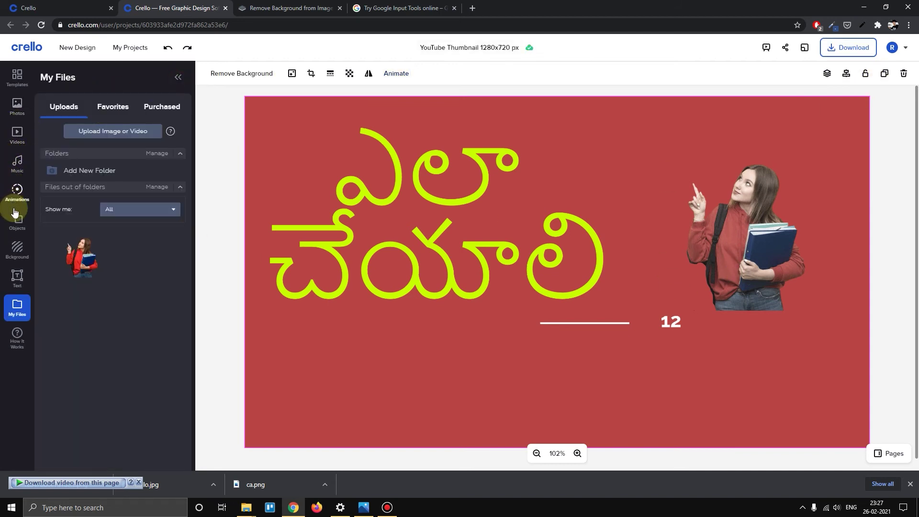
# - Move the Telugu headline block down and to the right
pyautogui.click(18, 251)
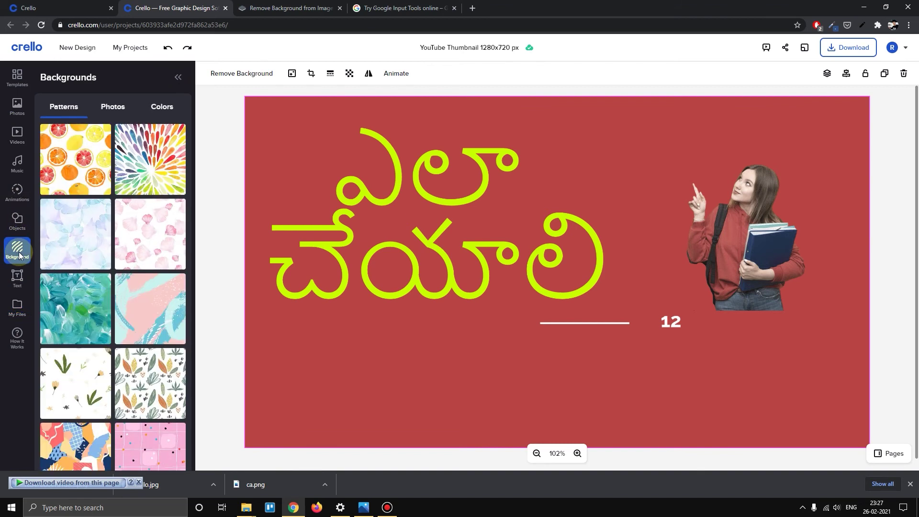
pyautogui.click(17, 278)
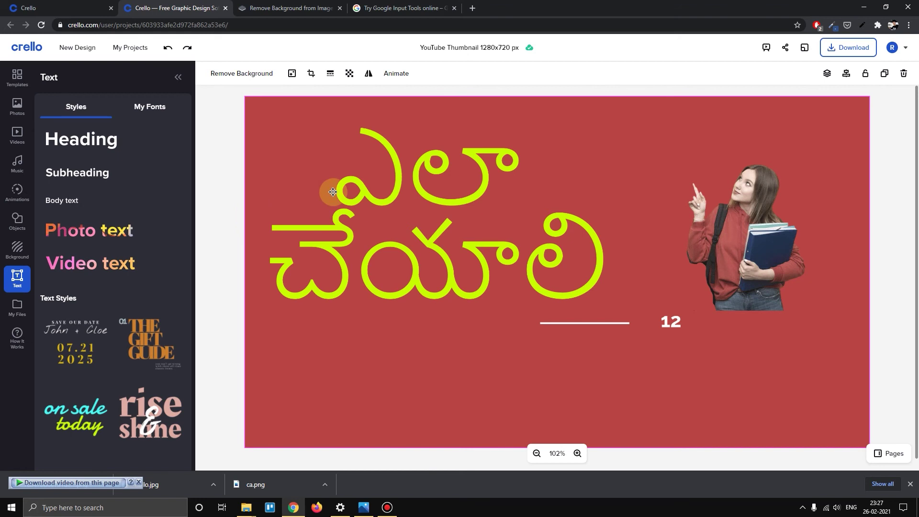
pyautogui.moveTo(400, 182); pyautogui.dragTo(433, 195)
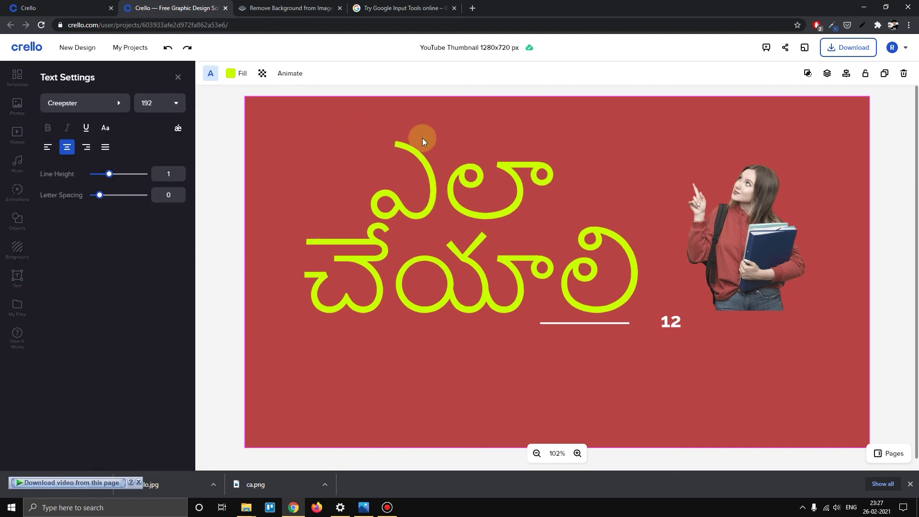
# - Check the remaining monthly downloads in the account menu and open Download settings
pyautogui.click(893, 47)
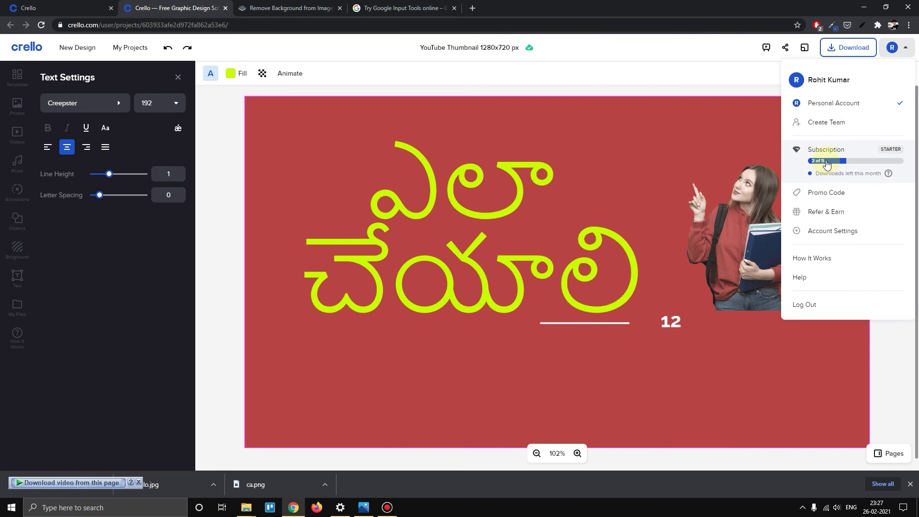
pyautogui.click(613, 90)
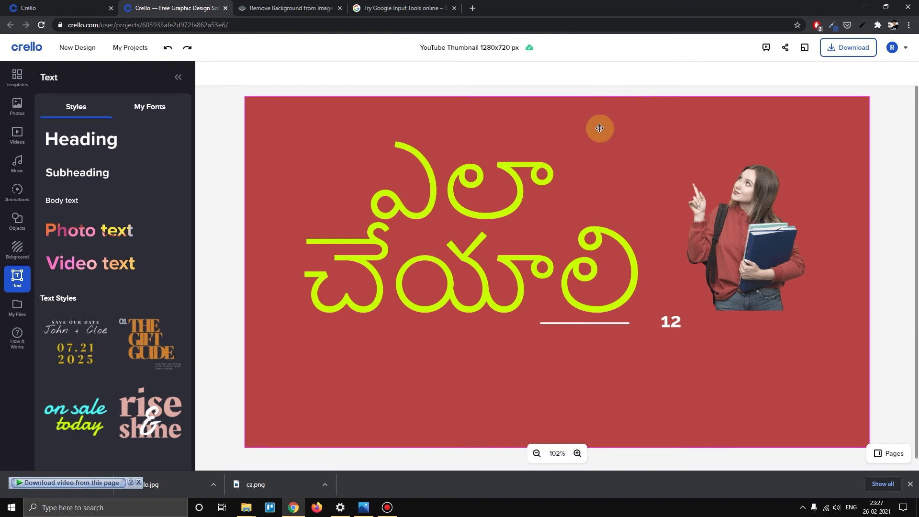
pyautogui.click(852, 53)
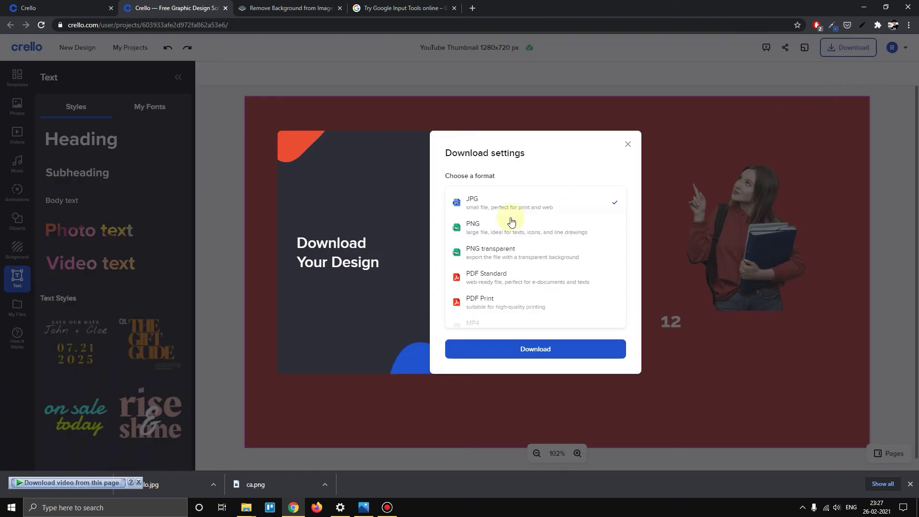
# - Download the design as a JPG and select the crello thumbnail file in the Thumbnails folder
pyautogui.click(513, 350)
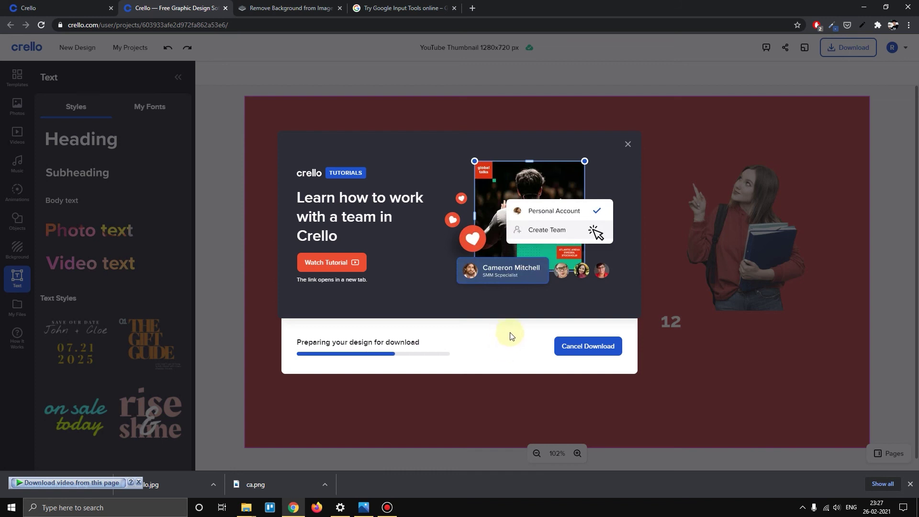
pyautogui.hotkey('alt', 'Tab')
pyautogui.moveTo(765, 113); pyautogui.dragTo(710, 132)
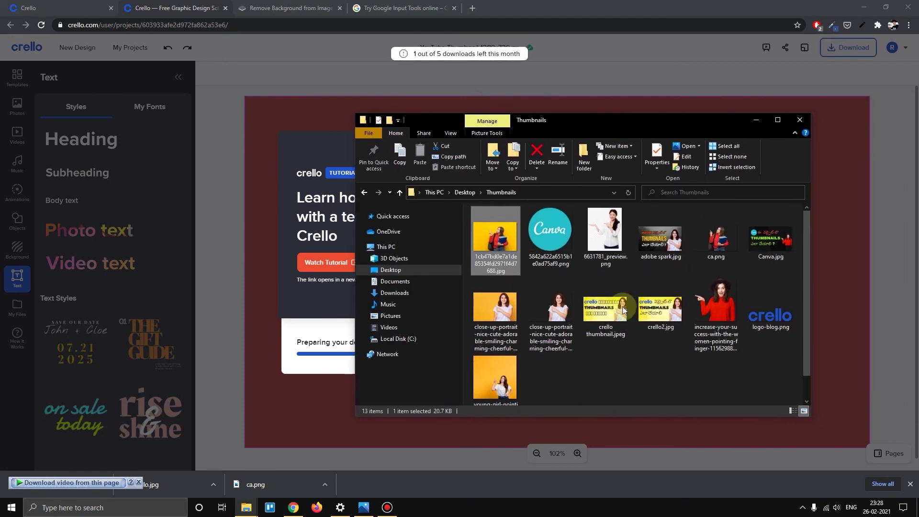
pyautogui.click(599, 315)
# - View crello thumbnail.jpeg in Photos, then switch back to the Crello editor
pyautogui.doubleClick(598, 319)
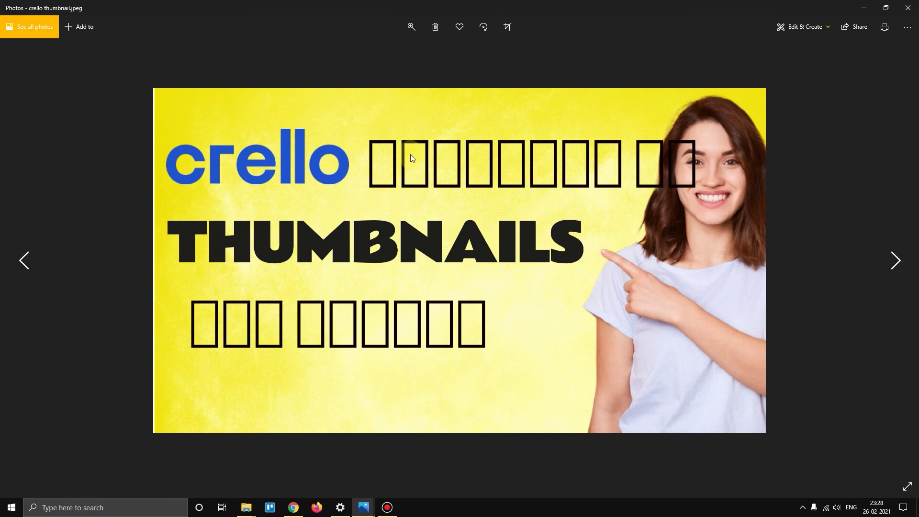
pyautogui.hotkey('alt', 'Tab')
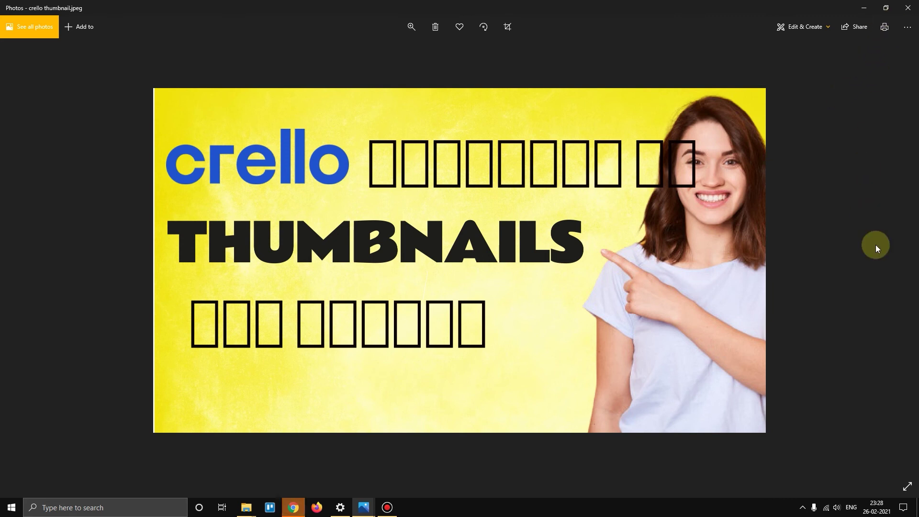
pyautogui.hotkey('alt', 'Tab')
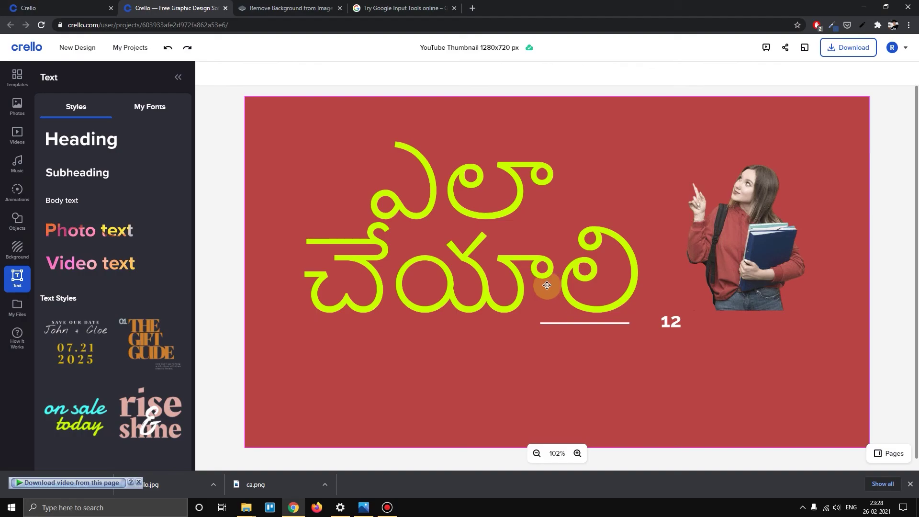
# - Set the Crello canvas zoom to 100%
pyautogui.click(536, 454)
pyautogui.click(557, 453)
pyautogui.click(550, 337)
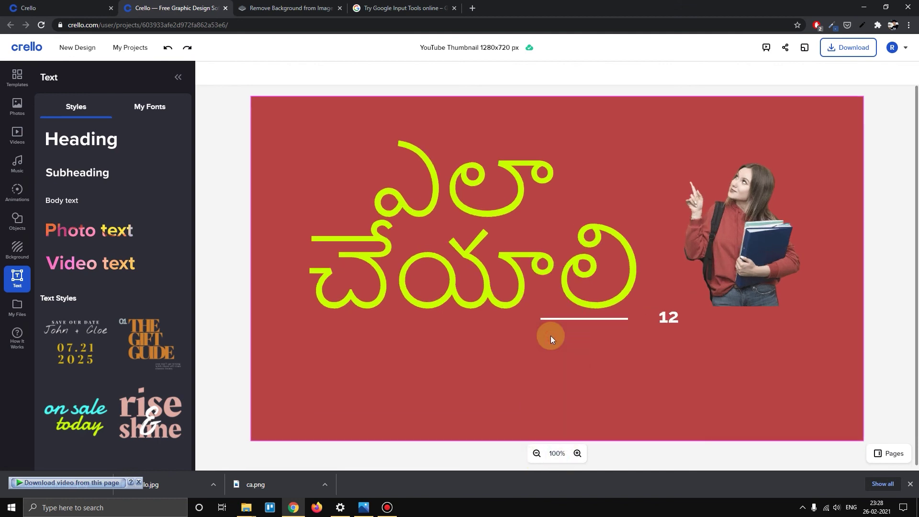
# - Launch Snipping Tool via 'sni' and capture a rectangle around the whole thumbnail canvas
pyautogui.click(12, 507)
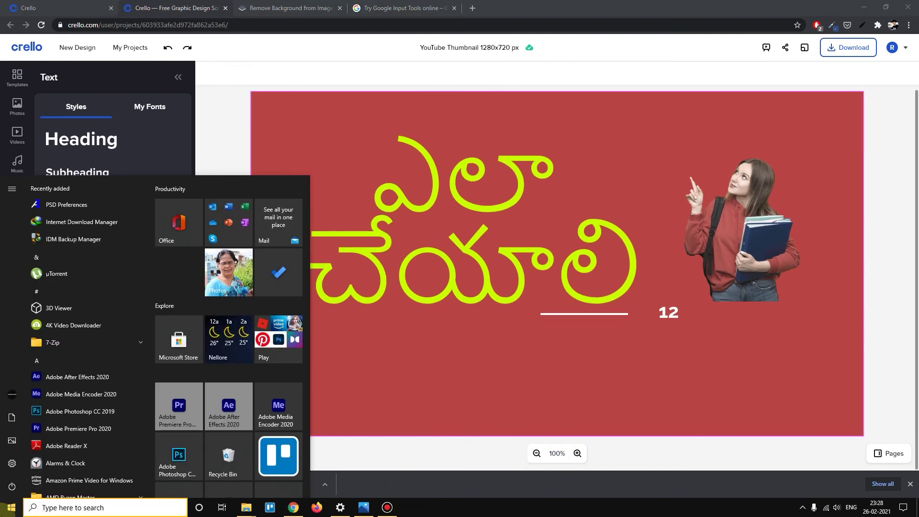
pyautogui.write('sni')
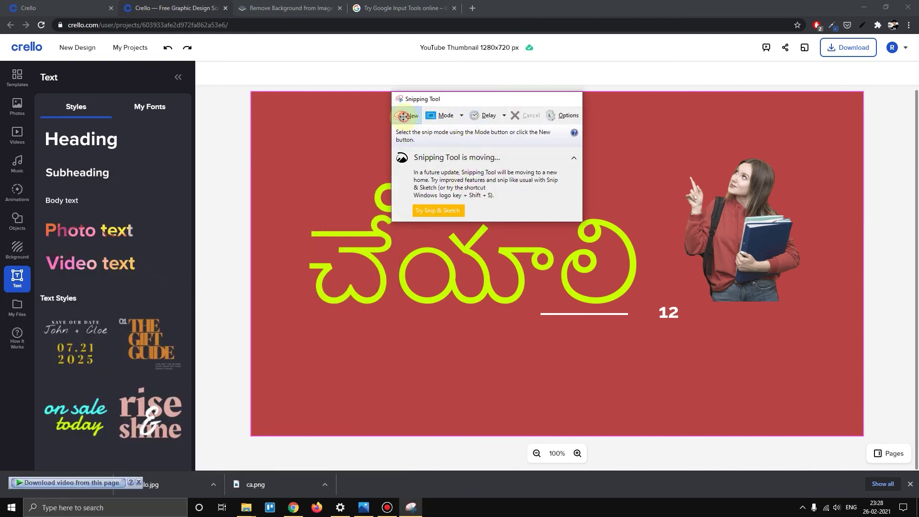
pyautogui.click(403, 116)
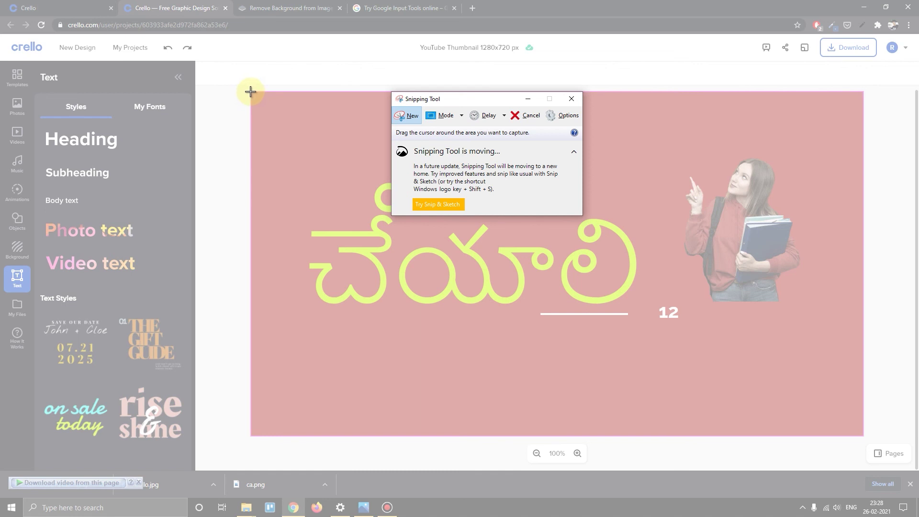
pyautogui.moveTo(251, 92); pyautogui.dragTo(864, 436)
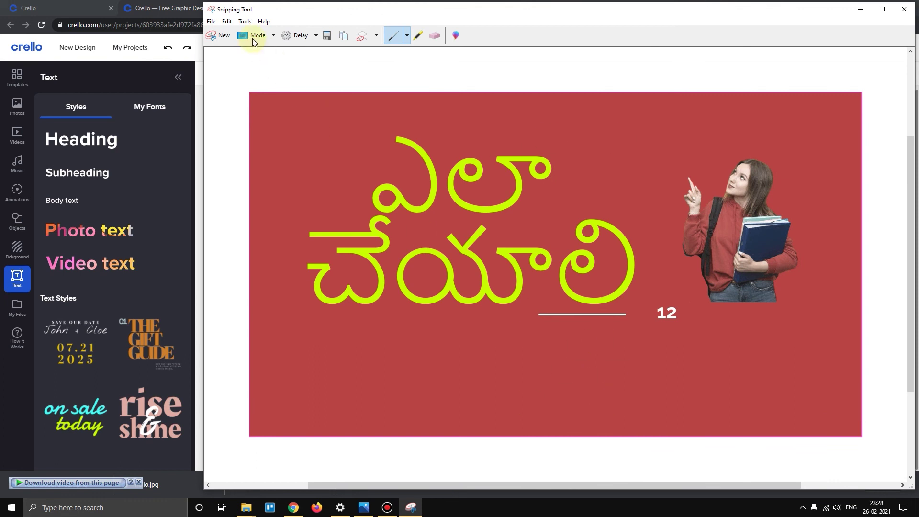
# - Save the capture to the Desktop as a JPEG named thun.JPG
pyautogui.click(211, 22)
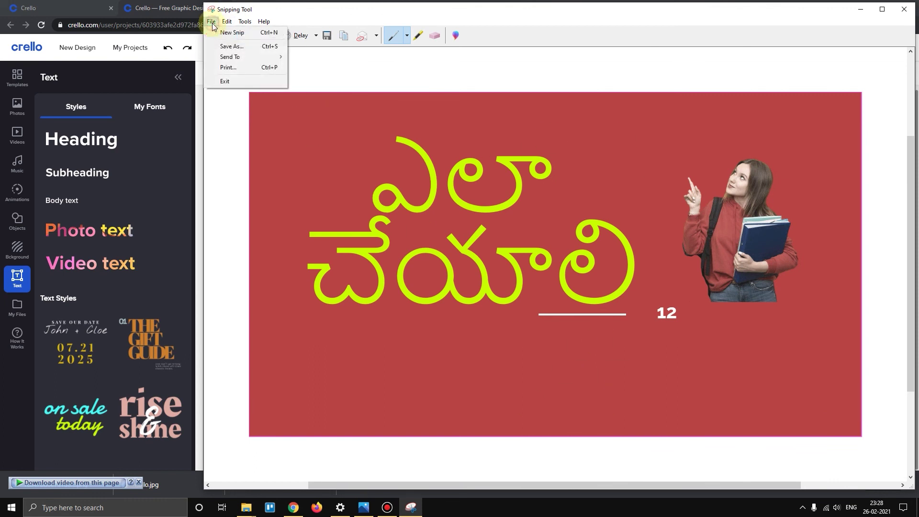
pyautogui.click(236, 47)
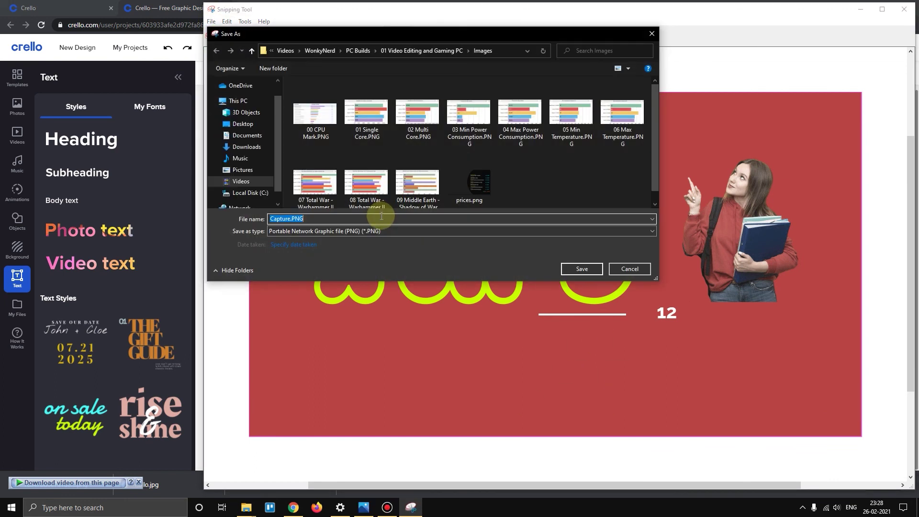
pyautogui.write('thun')
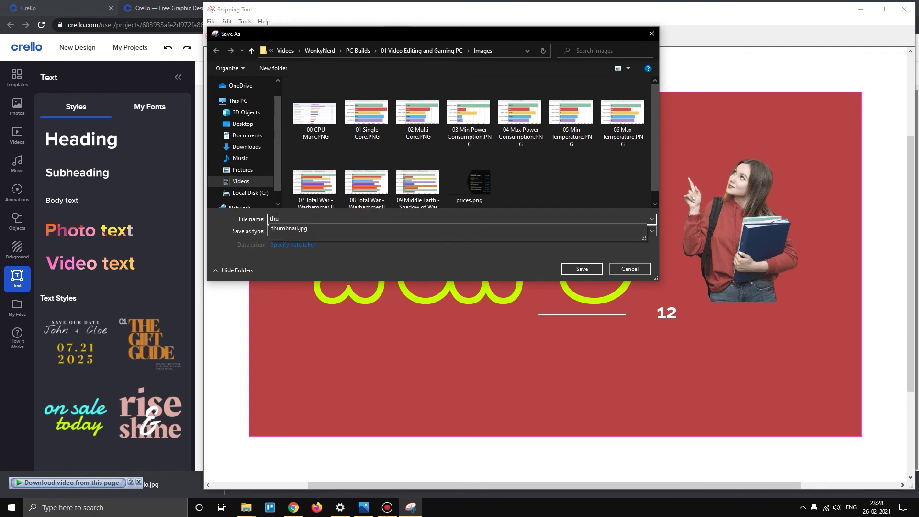
pyautogui.click(408, 232)
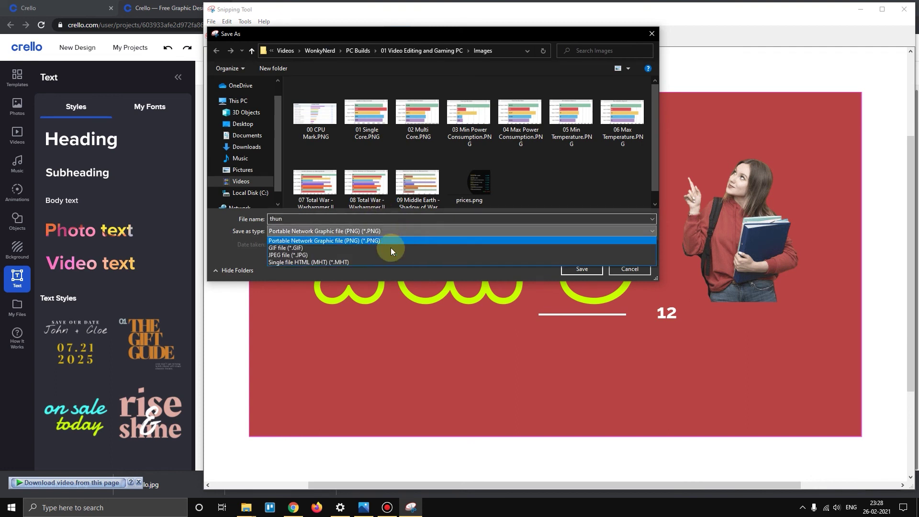
pyautogui.click(327, 258)
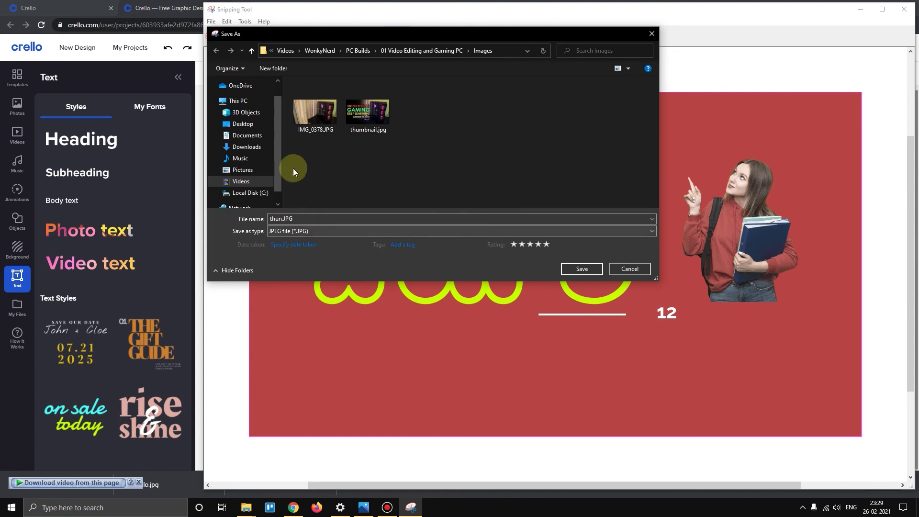
pyautogui.click(242, 124)
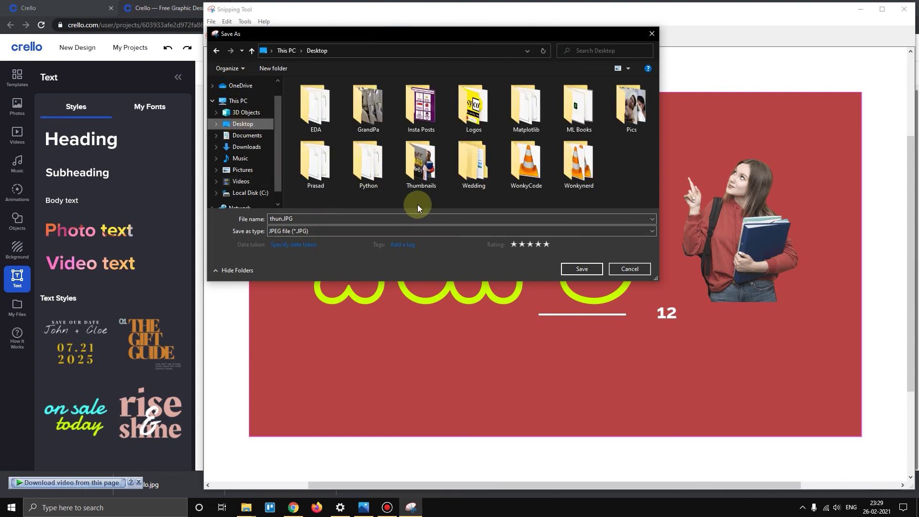
pyautogui.click(574, 268)
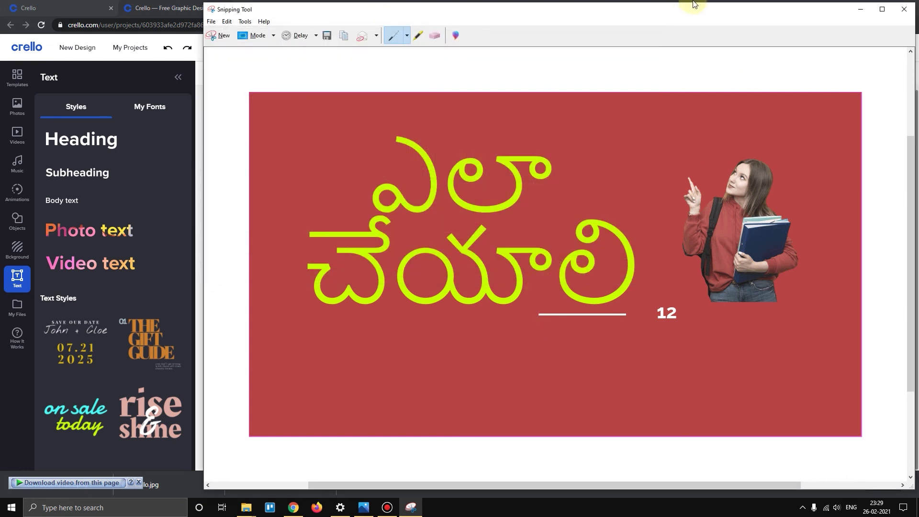
pyautogui.click(861, 11)
# - Open thun.JPG from the desktop in Photos to check it, then return to Crello
pyautogui.click(866, 5)
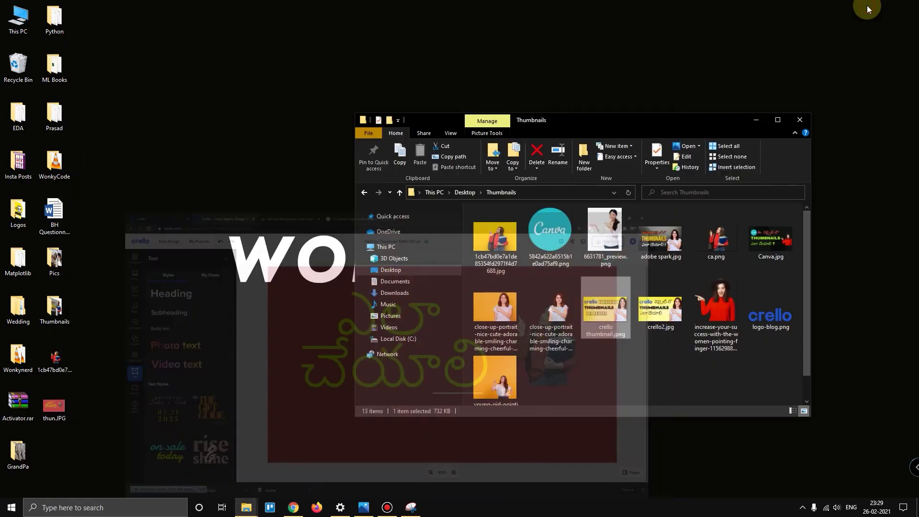
pyautogui.click(745, 121)
pyautogui.doubleClick(52, 406)
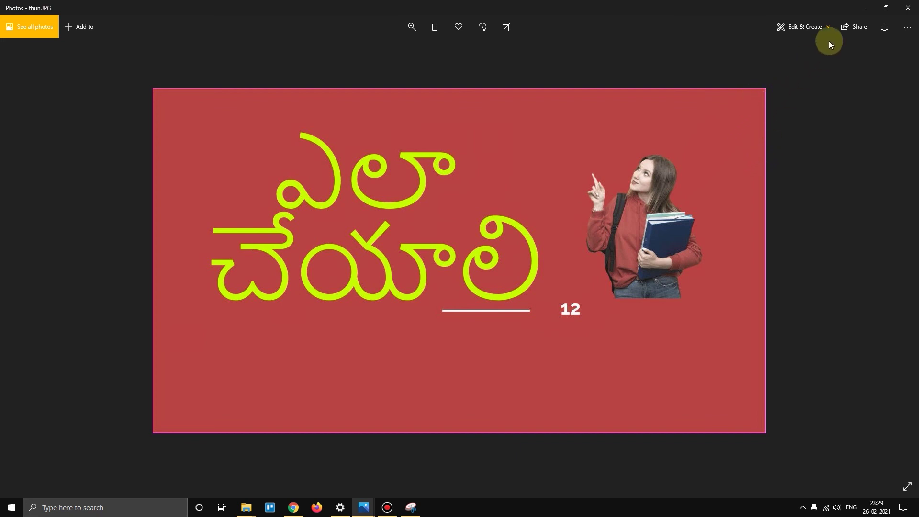
pyautogui.click(298, 508)
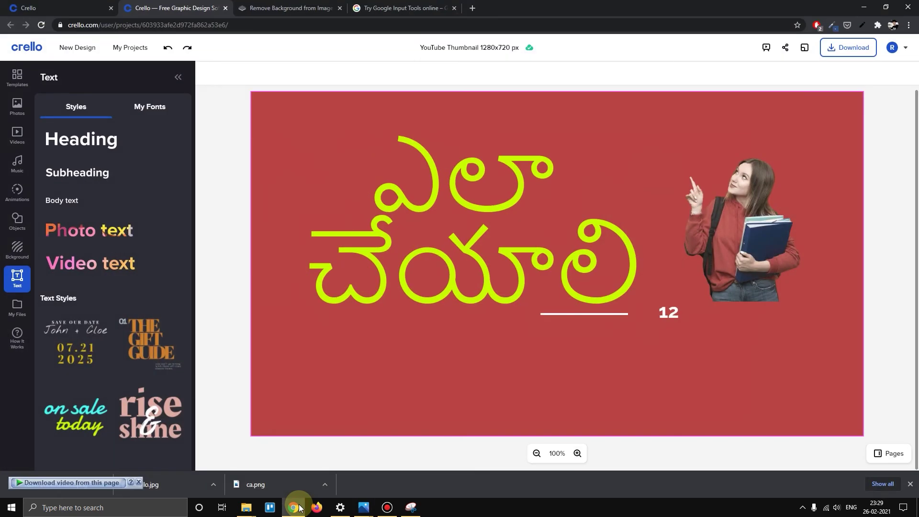